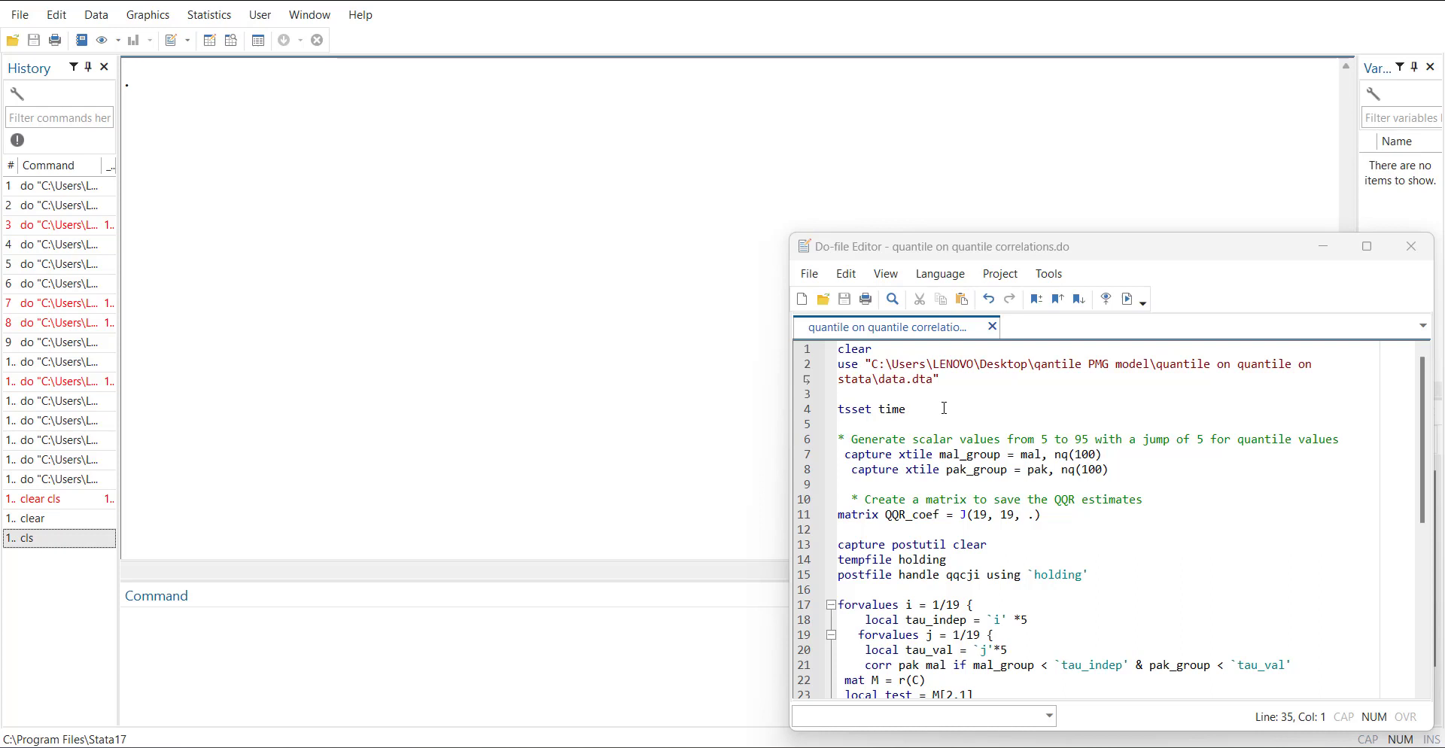
Step: Load data.dta and declare time as the time variable, running from 1 to 2338
{"action": "left_click_drag", "start_coordinate": [944, 407], "coordinate": [791, 341]}
{"action": "key", "text": "ctrl+d"}
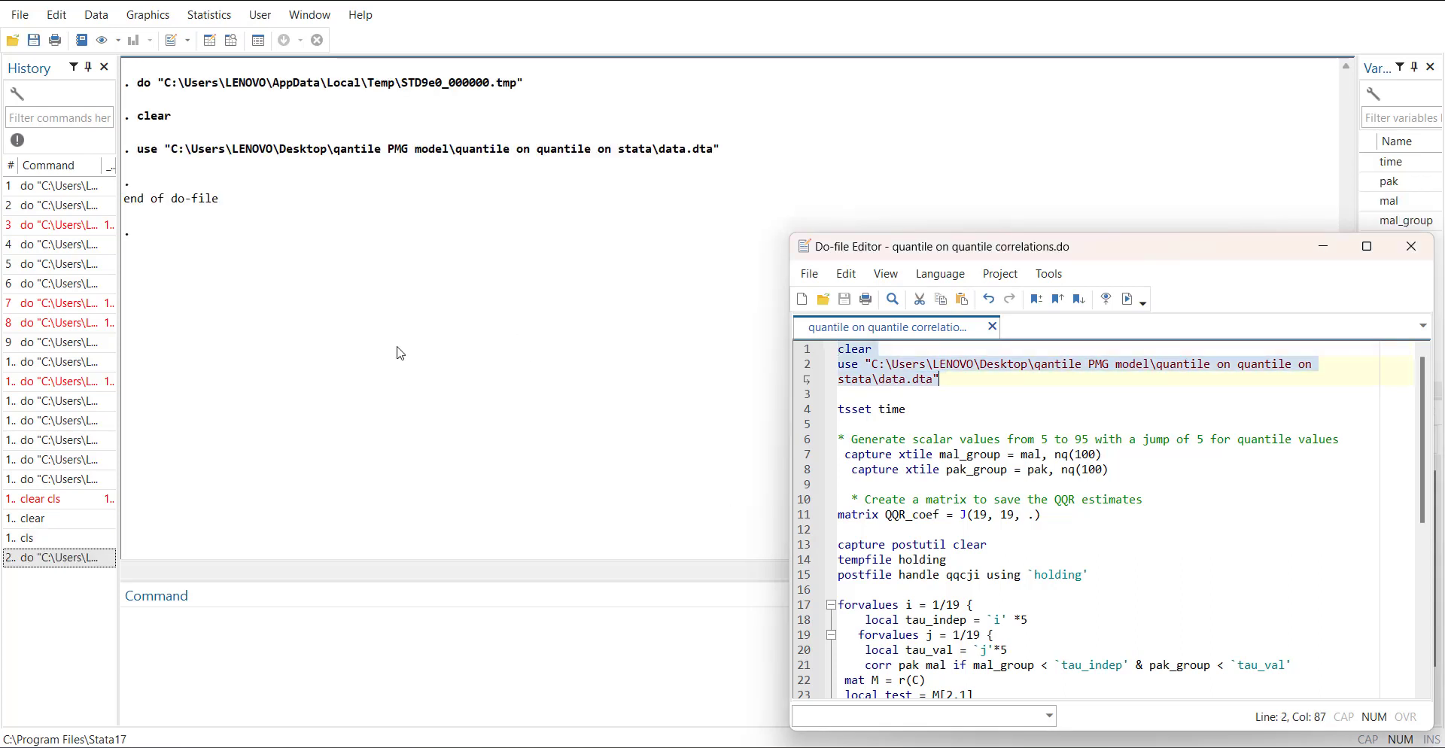
{"action": "left_click", "coordinate": [114, 76]}
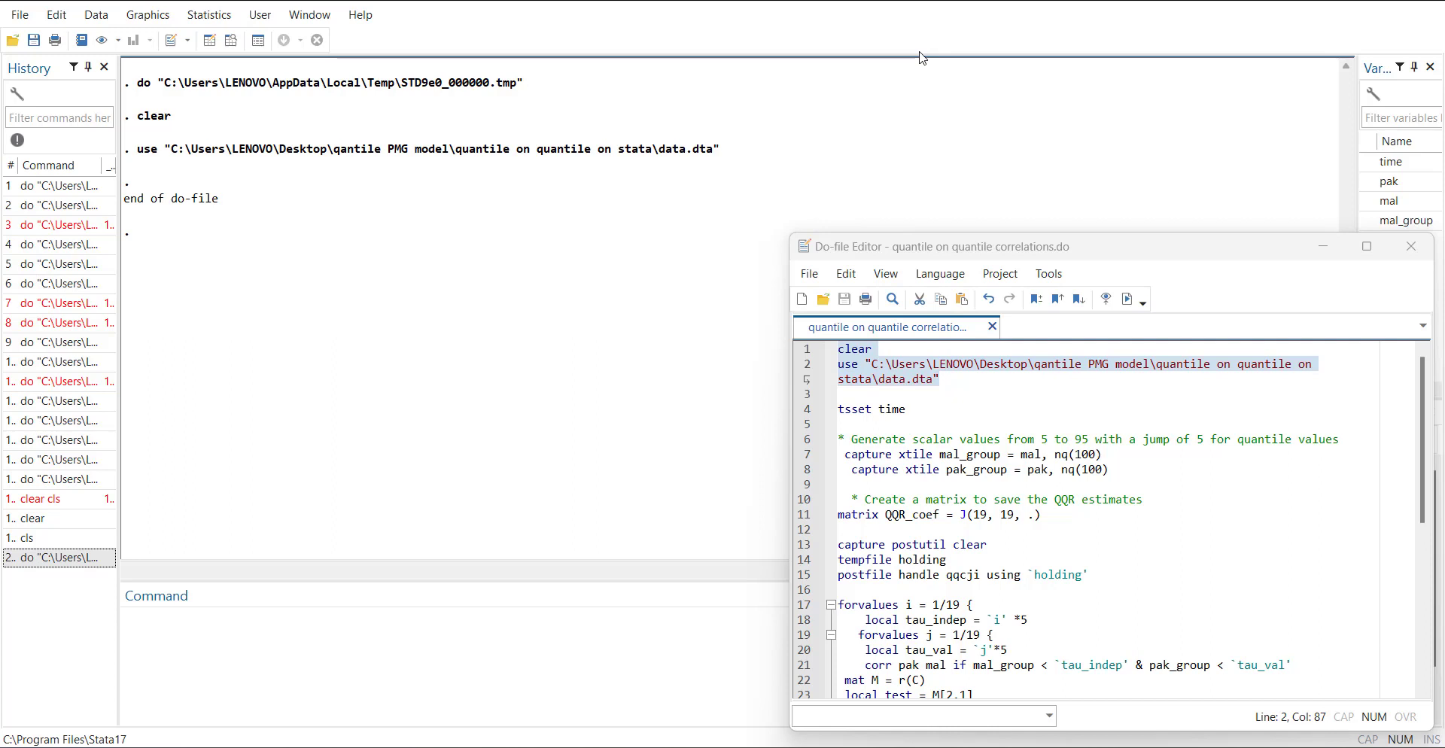
{"action": "left_click", "coordinate": [800, 411]}
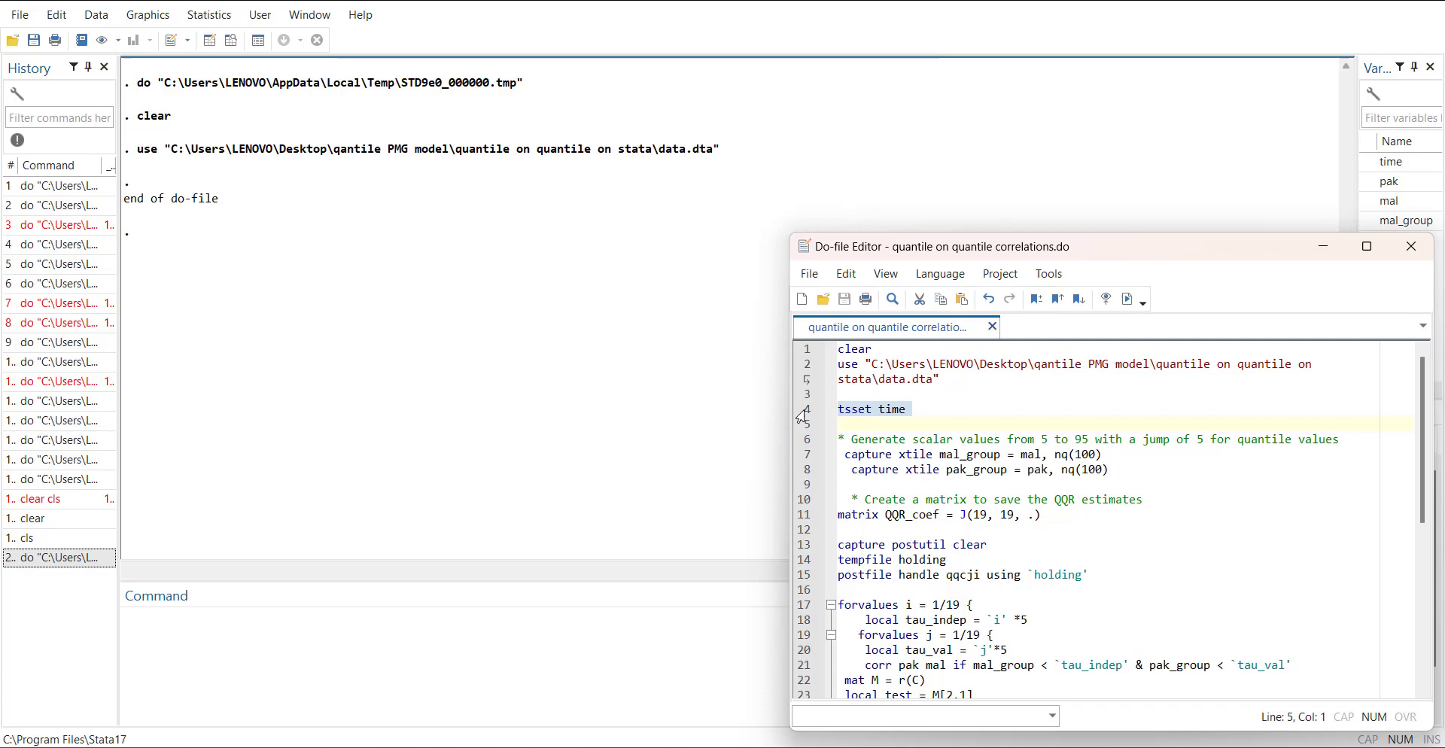
{"action": "key", "text": "ctrl+d"}
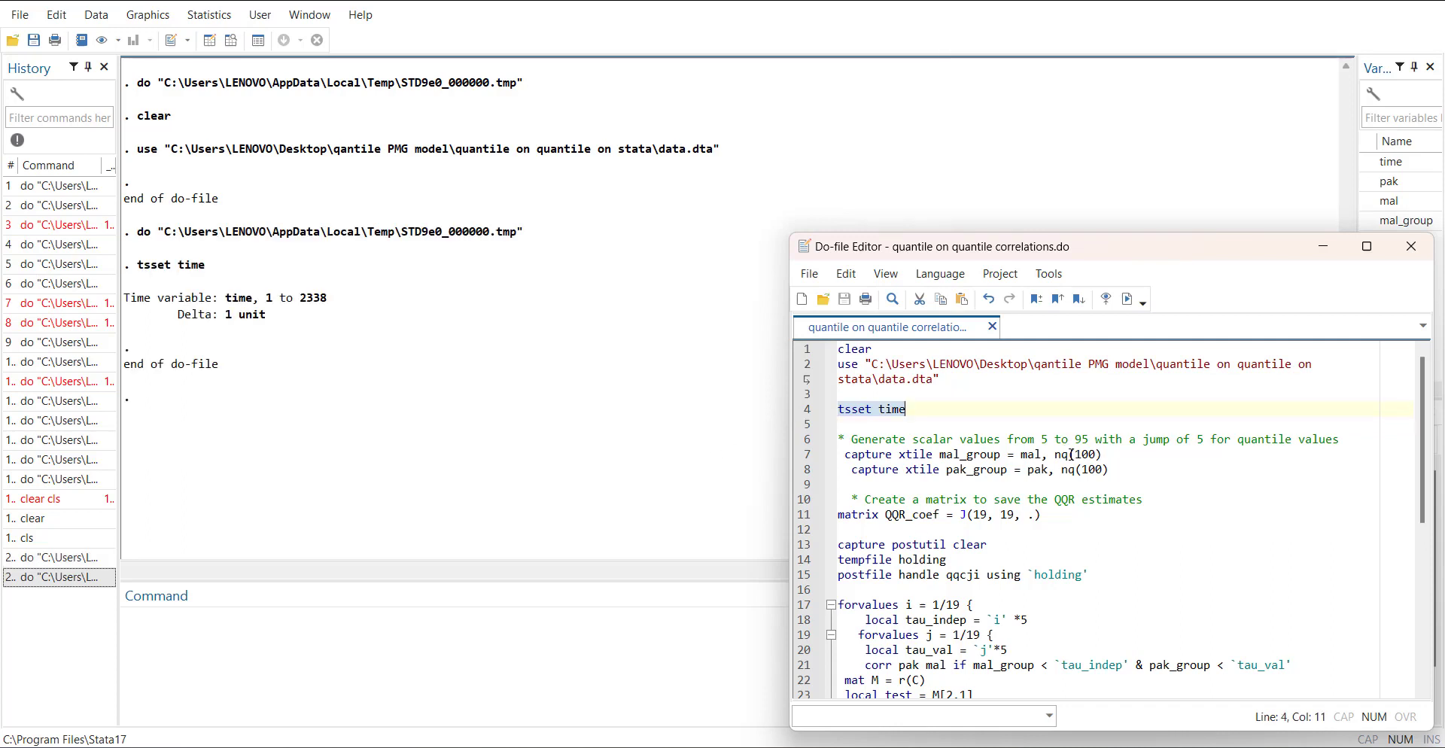
Step: Run the two xtile lines to create the mal_group and pak_group quantile groups
{"action": "left_click_drag", "start_coordinate": [1110, 470], "coordinate": [809, 456]}
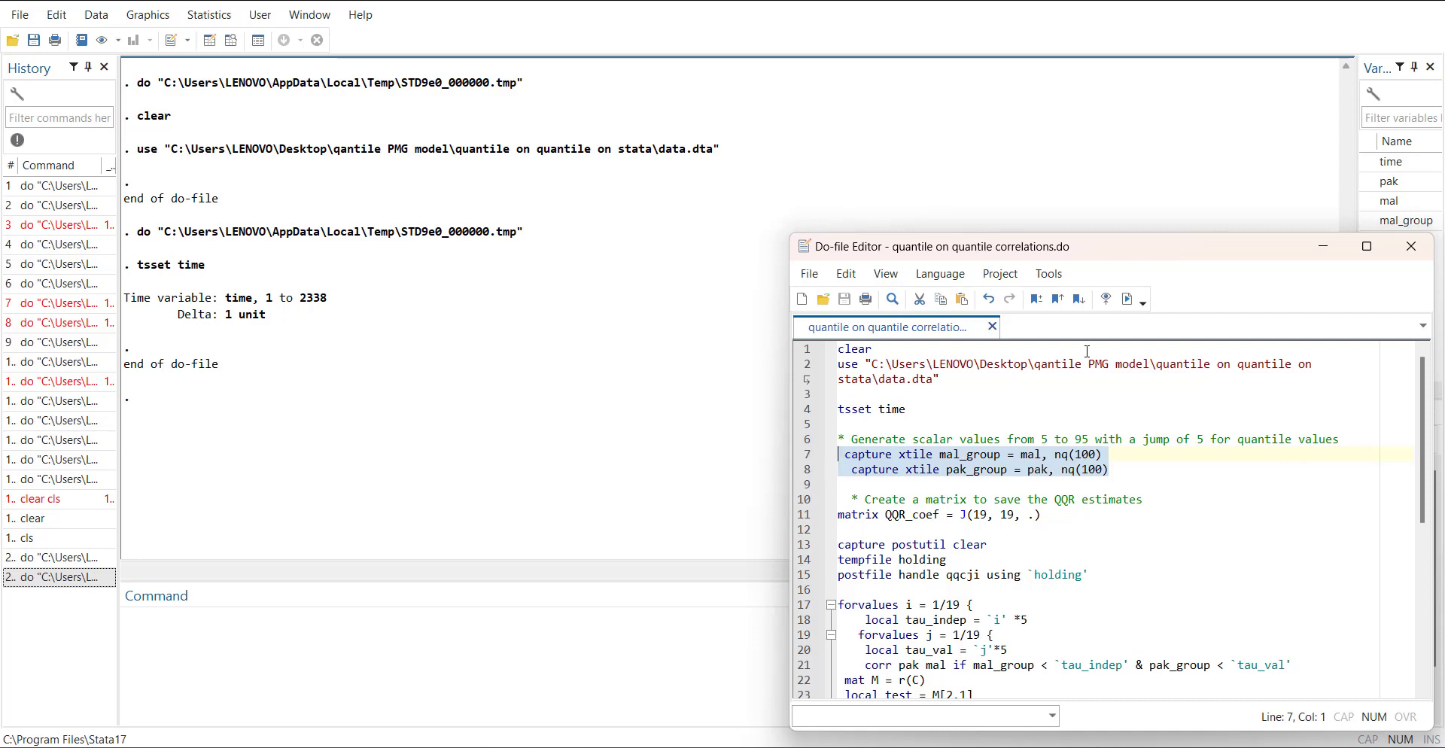
{"action": "left_click", "coordinate": [1128, 300]}
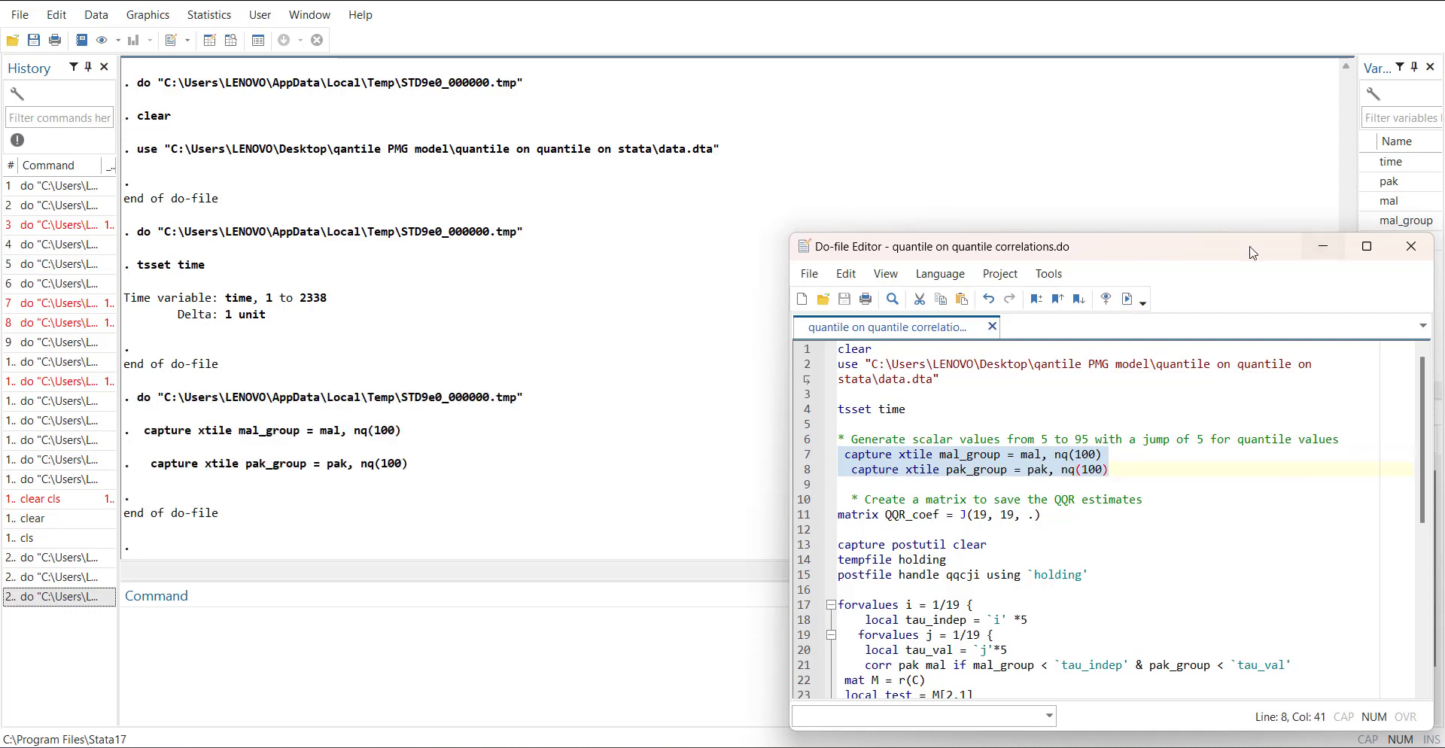
{"action": "left_click_drag", "start_coordinate": [1239, 255], "coordinate": [1206, 265]}
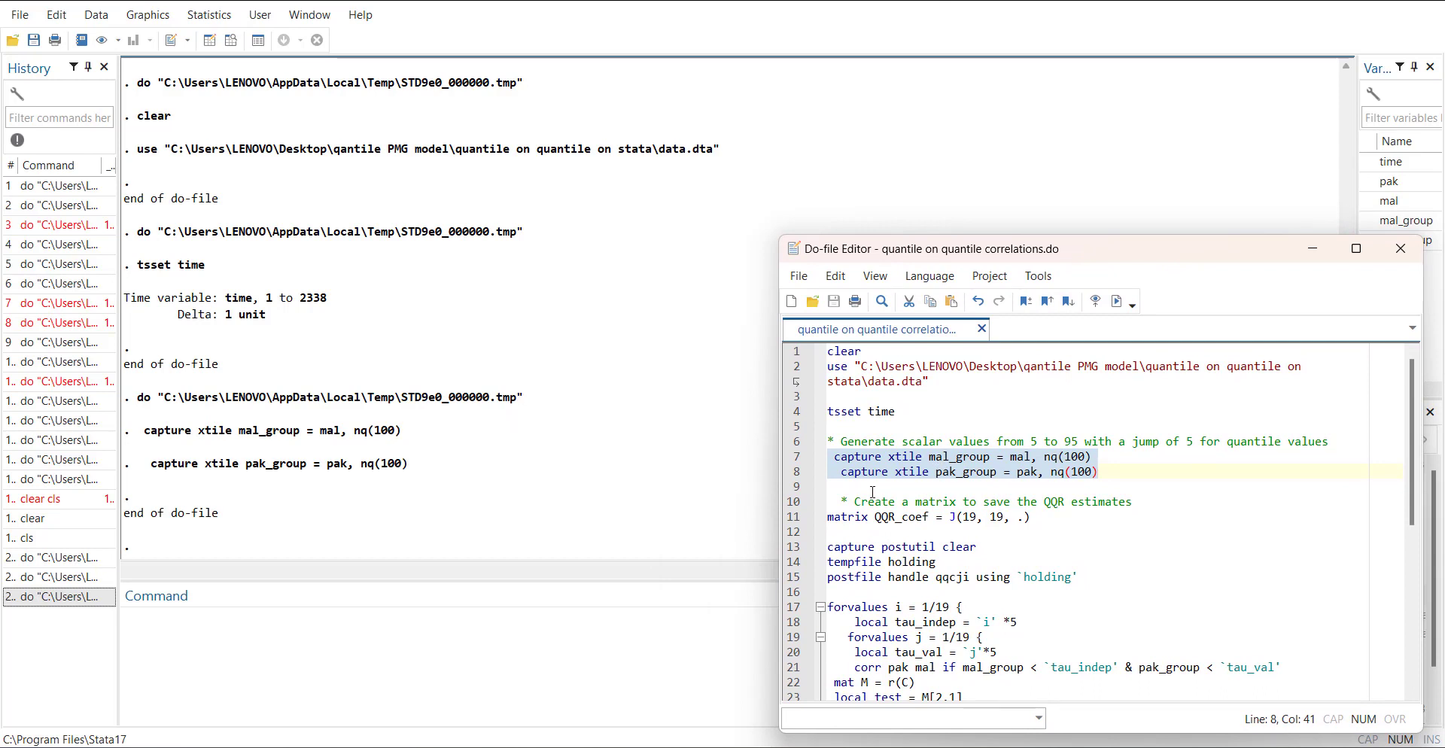
{"action": "left_click", "coordinate": [775, 519]}
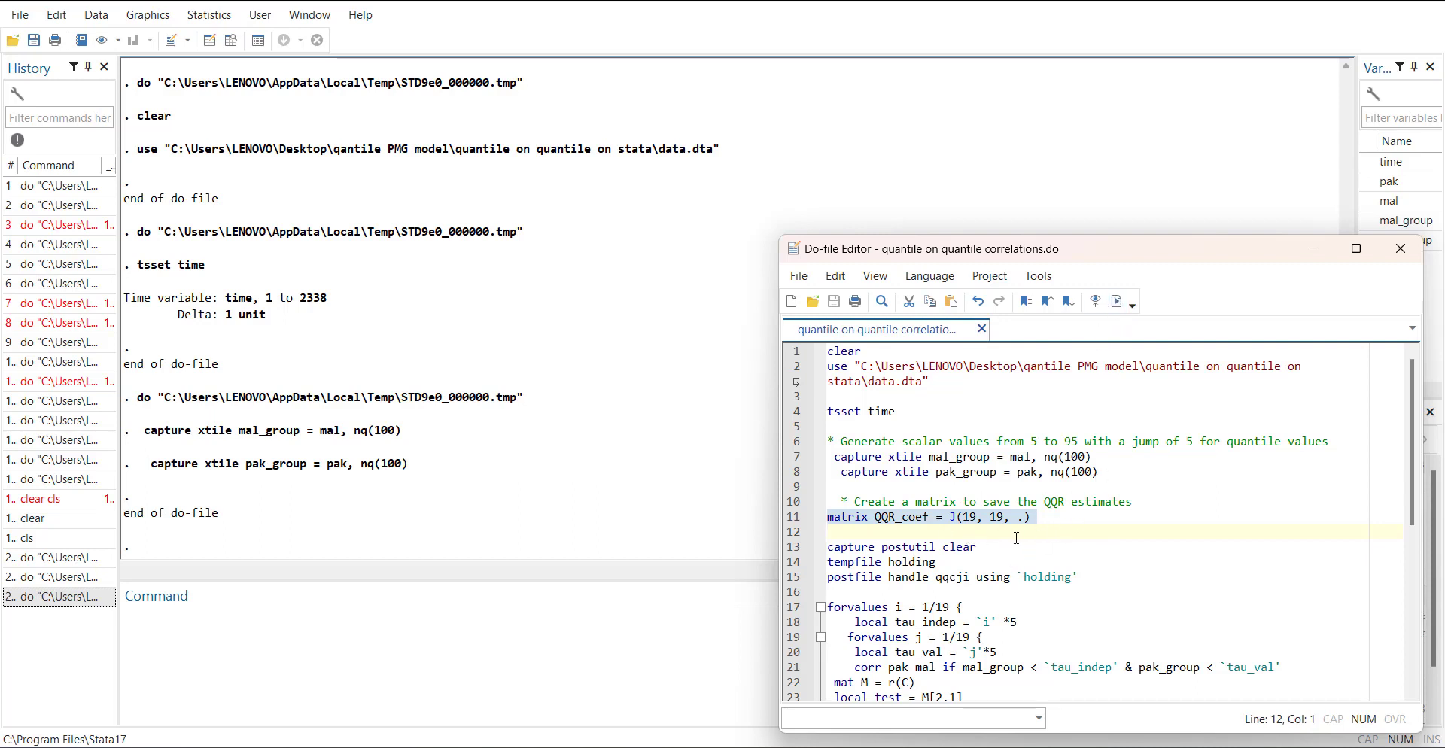
Step: Remove the QQR_coef matrix lines and extend a selection from capture postutil clear to postclose
{"action": "left_click_drag", "start_coordinate": [1057, 530], "coordinate": [804, 502]}
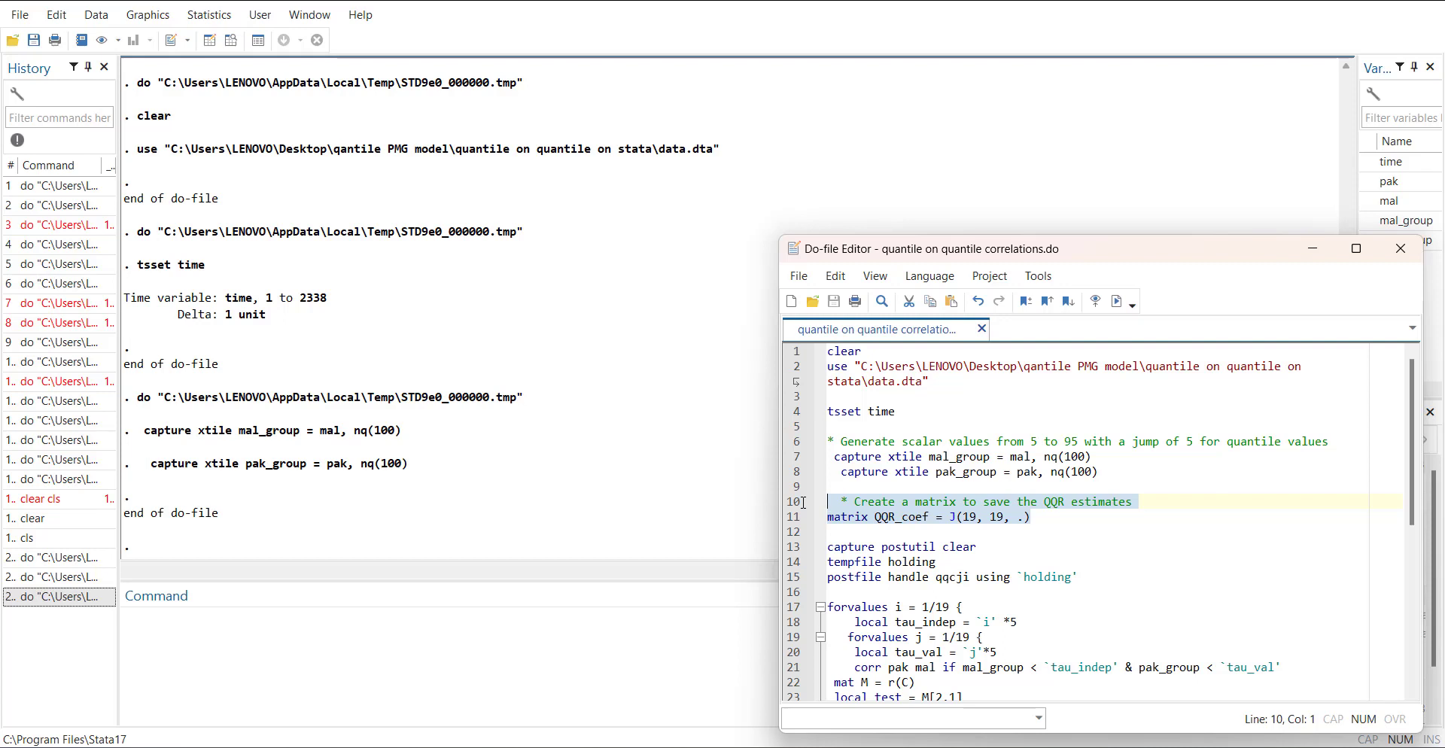
{"action": "key", "text": "Delete"}
{"action": "key", "text": "Delete"}
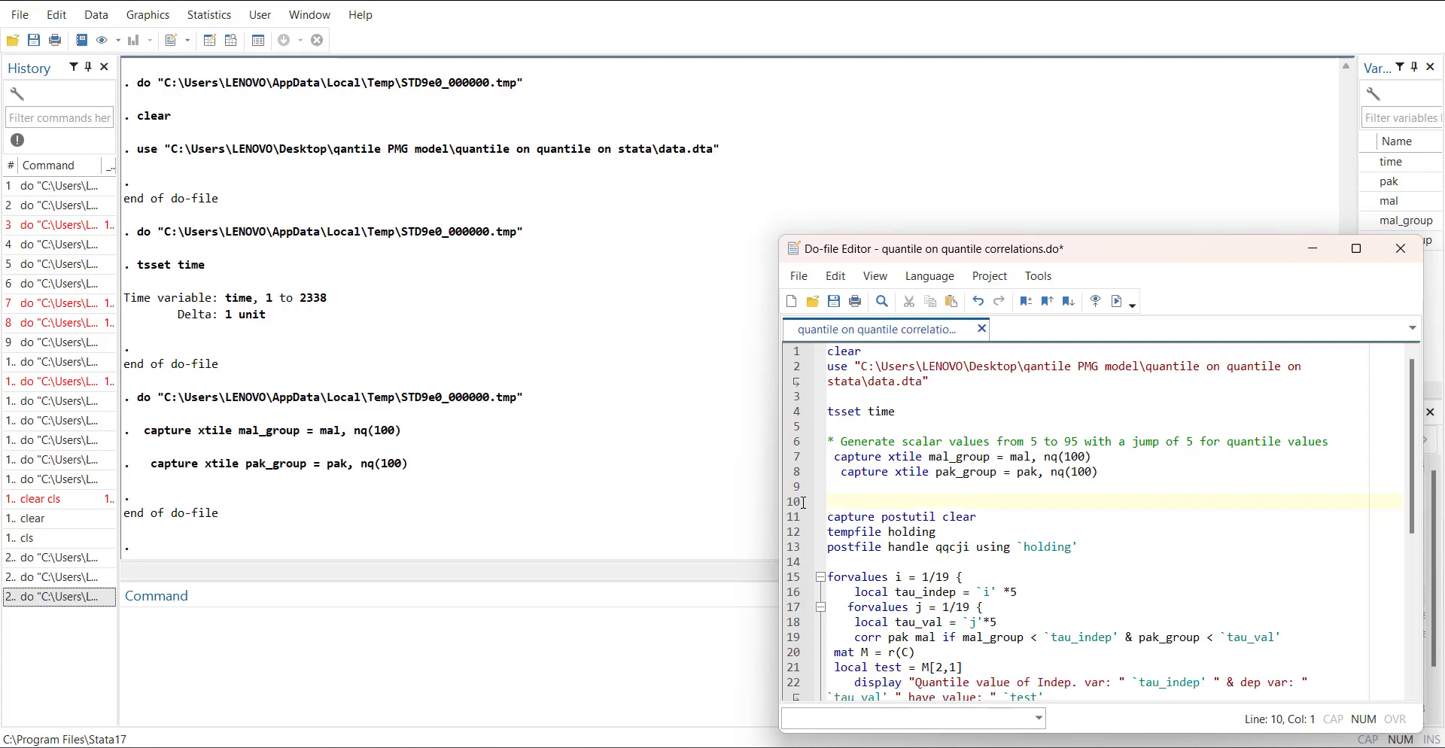
{"action": "key", "text": "Down"}
{"action": "key", "text": "shift+Down"}
{"action": "key", "text": "shift+Down"}
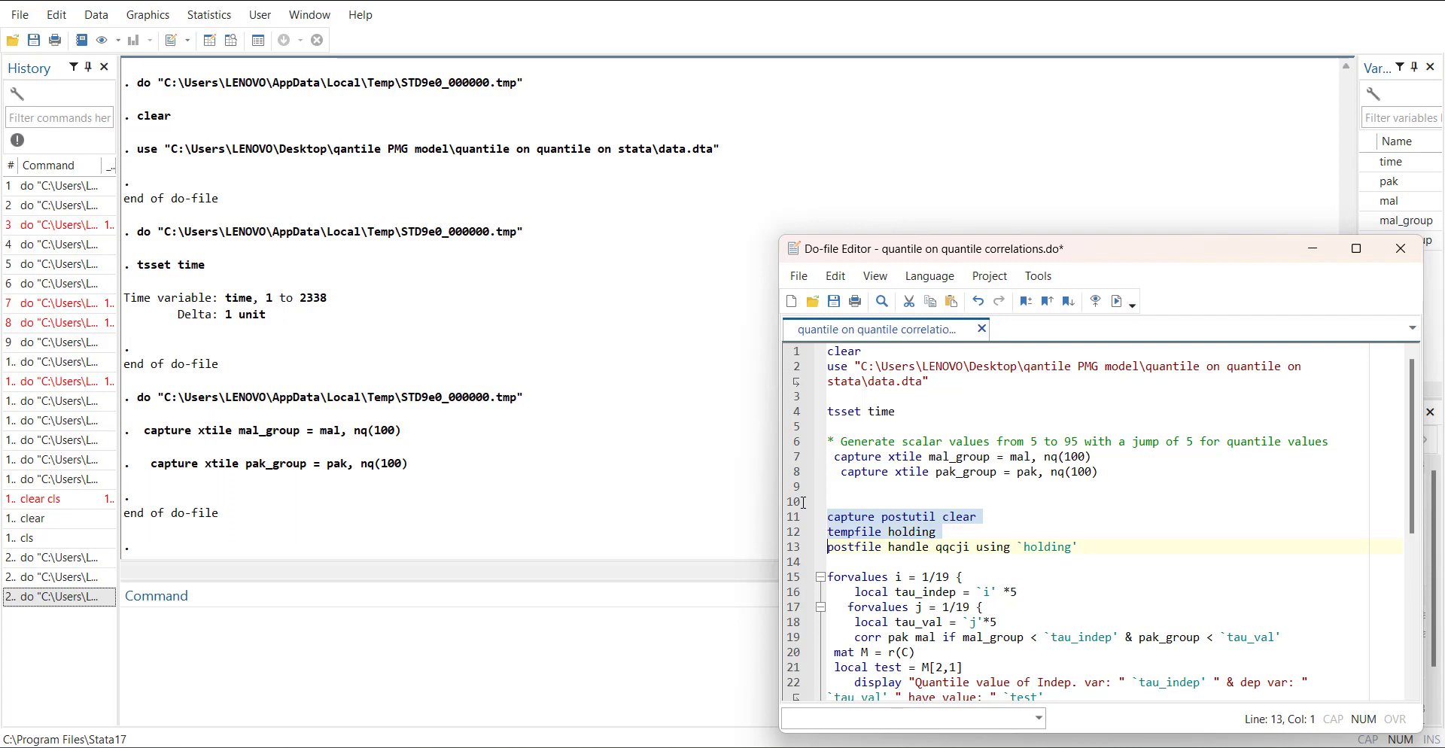
{"action": "key", "text": "shift+Down"}
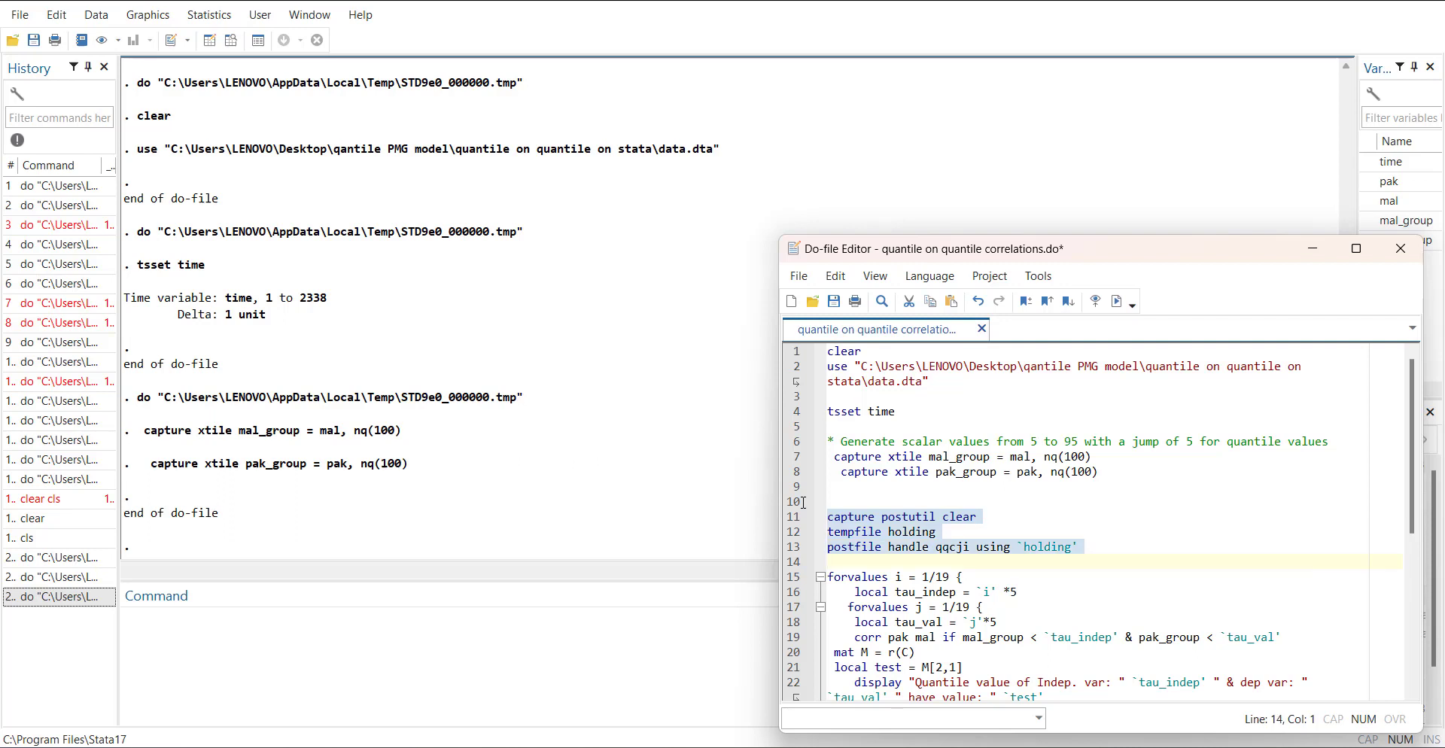
{"action": "key", "text": "shift+Down"}
{"action": "key", "text": "shift+Down"}
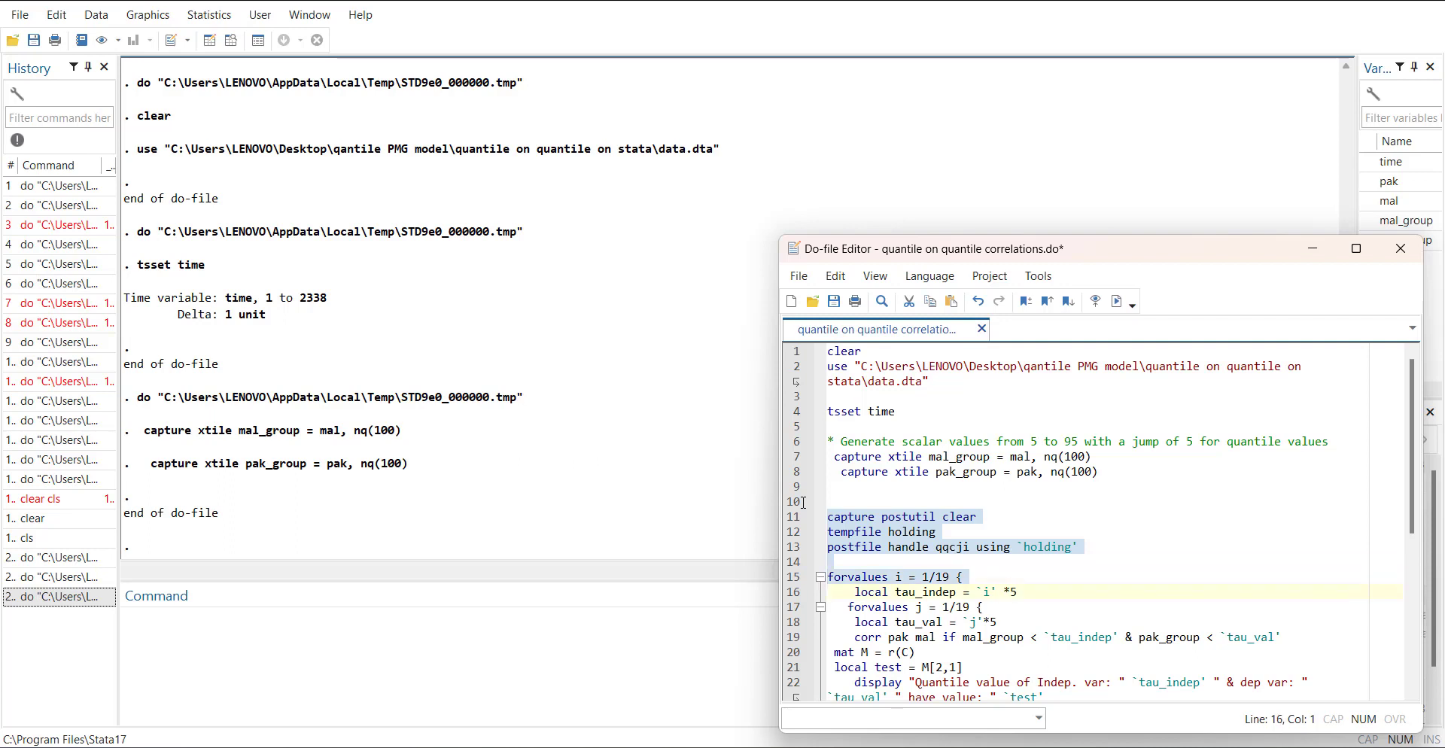
{"action": "key", "text": "shift+Down"}
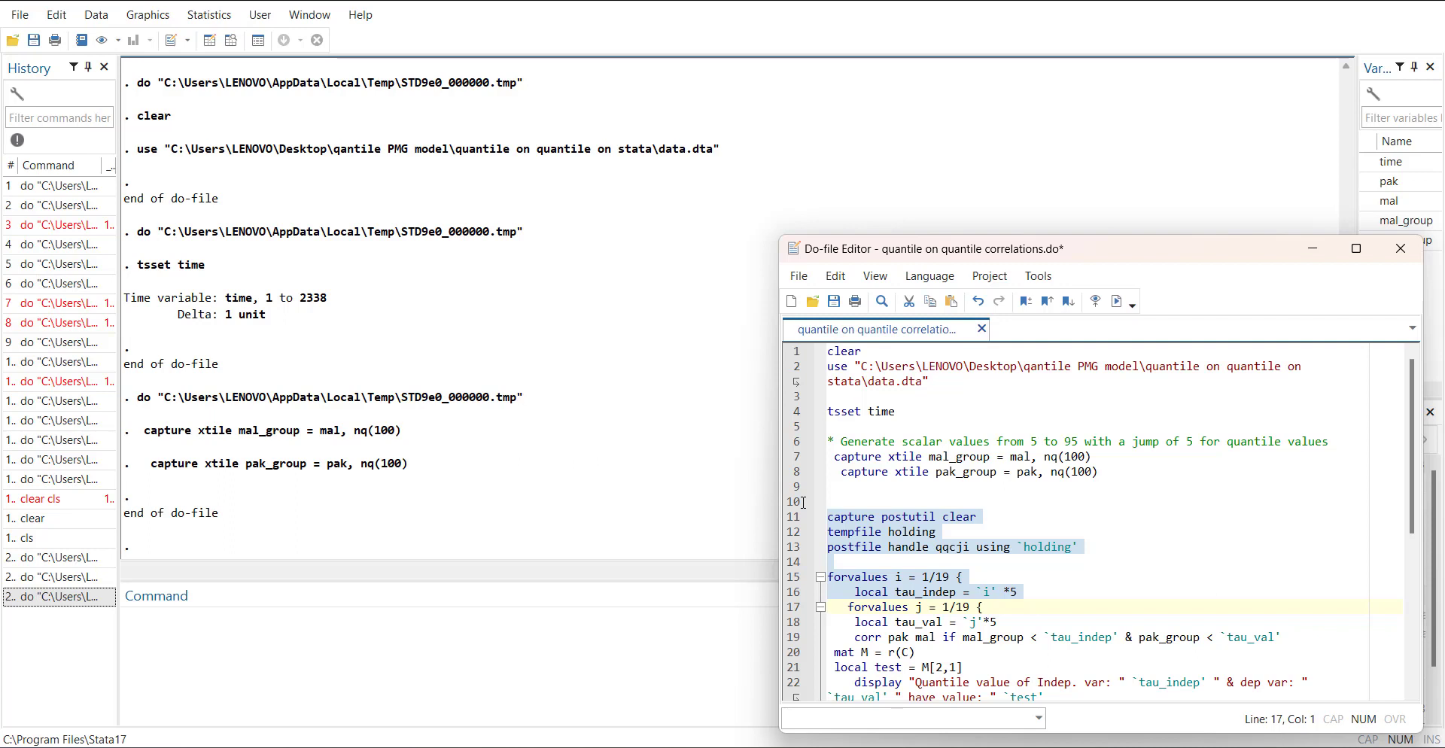
{"action": "key", "text": "shift+Down"}
{"action": "key", "text": "shift+Down"}
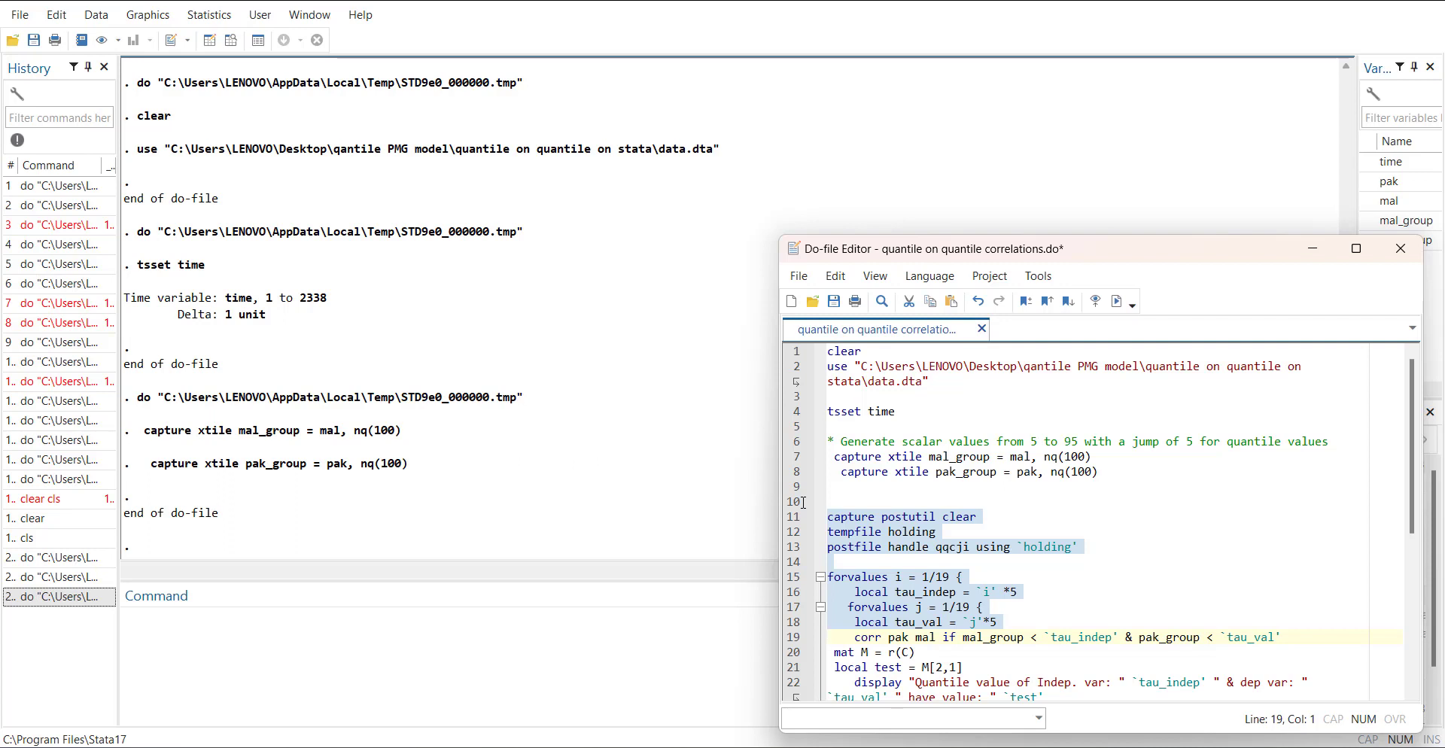
{"action": "key", "text": "shift+Down"}
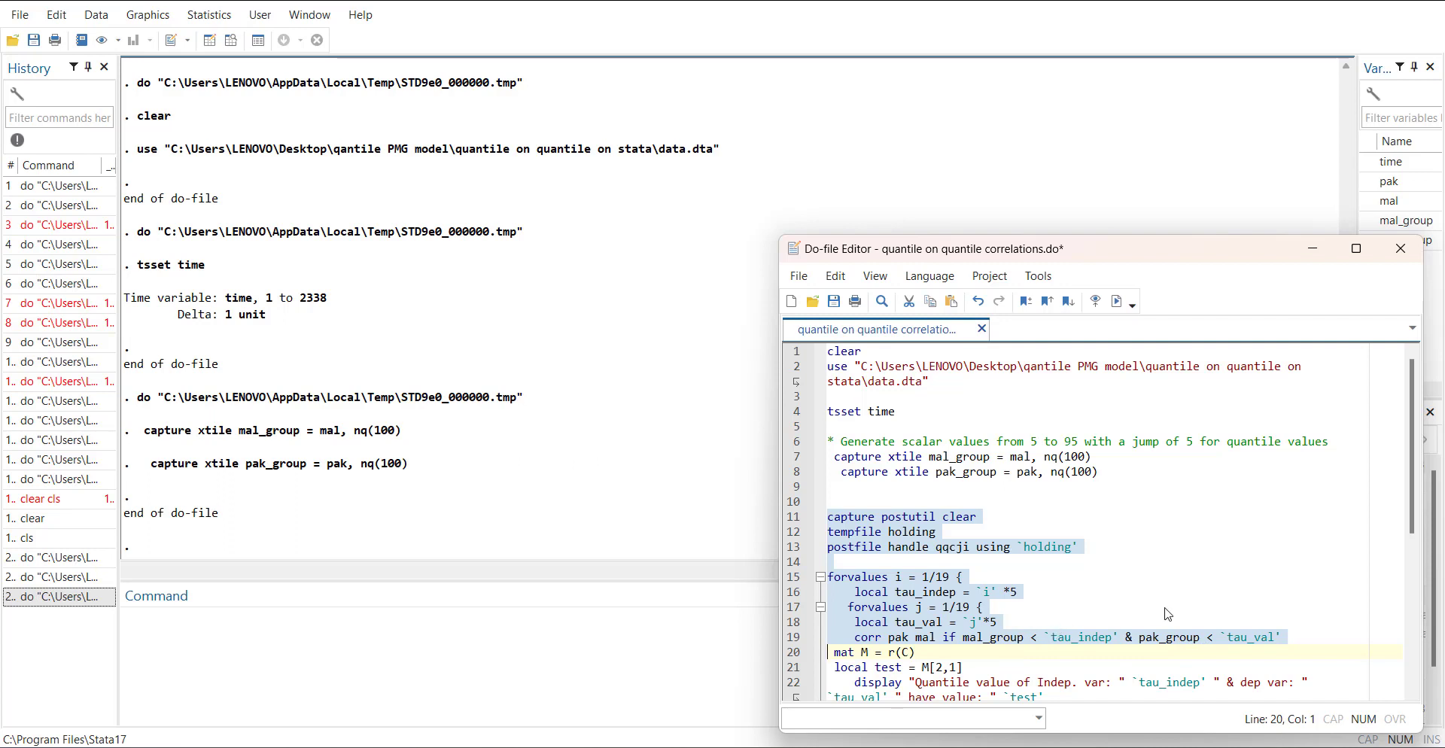
{"action": "key", "text": "shift+Down"}
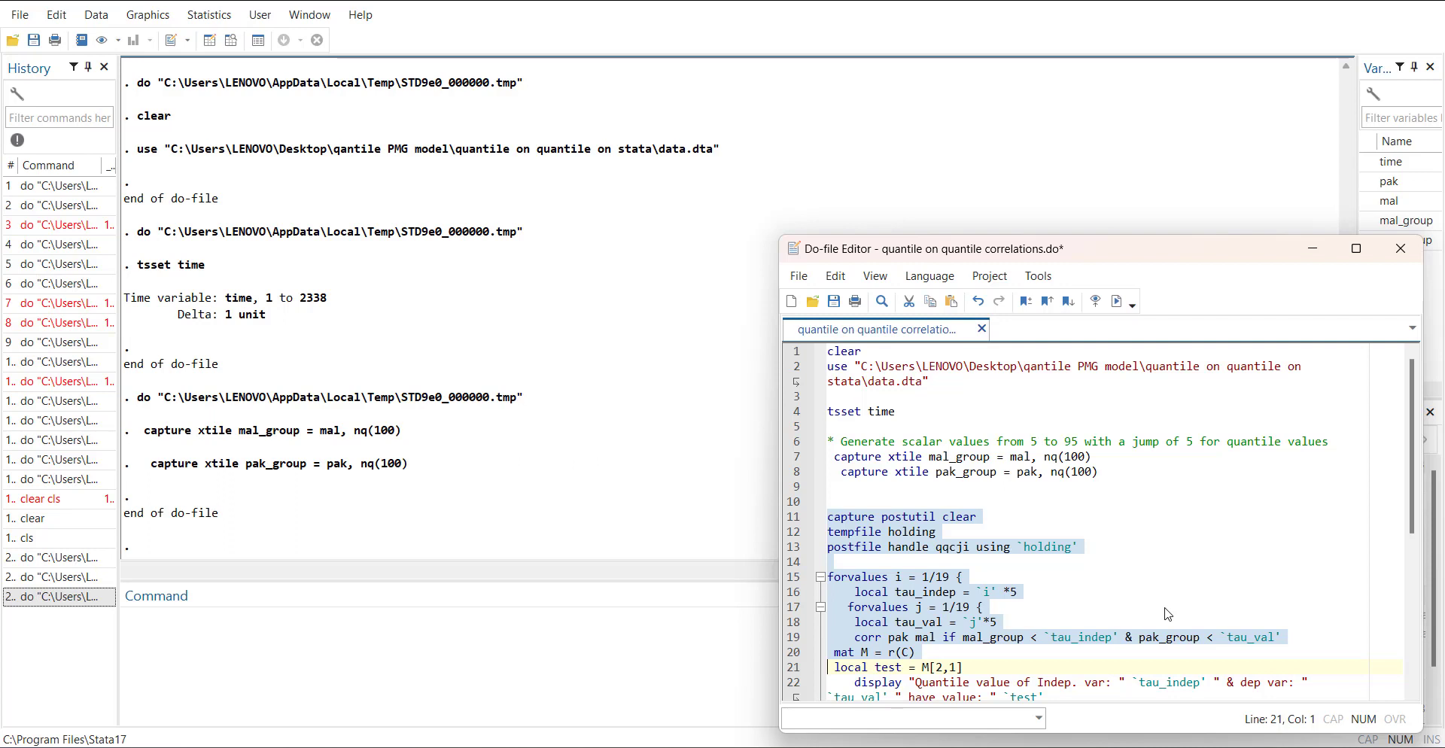
{"action": "key", "text": "shift+Down"}
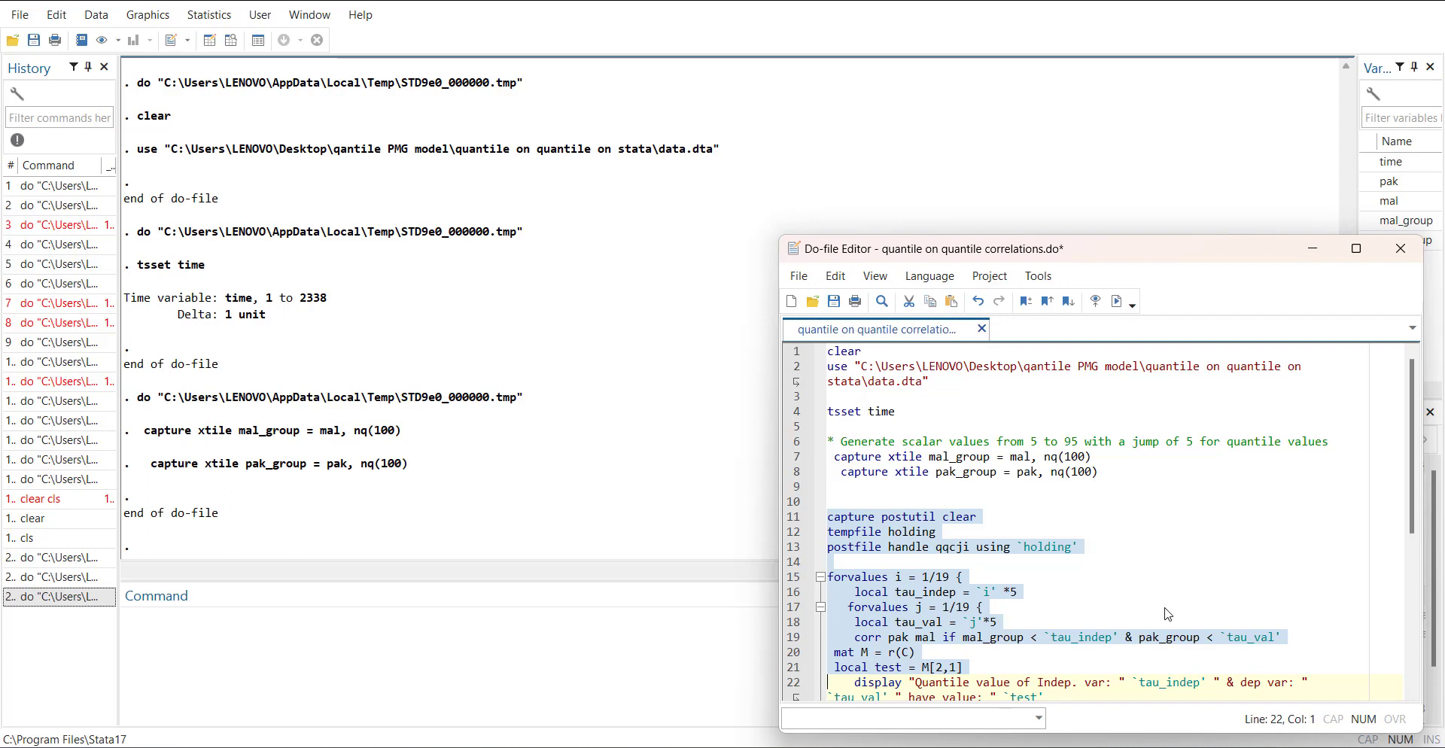
{"action": "key", "text": "shift+Down"}
{"action": "key", "text": "shift+Down"}
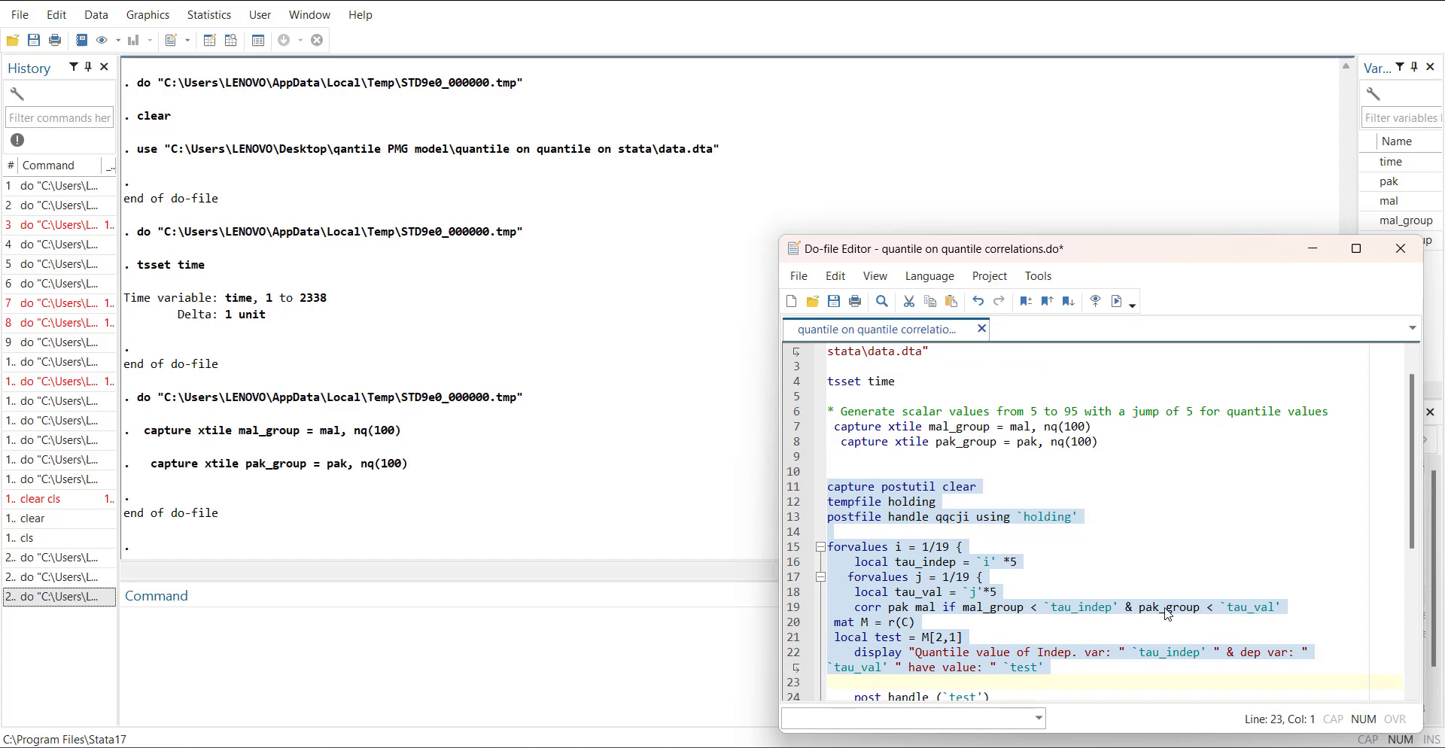
{"action": "key", "text": "shift+Down"}
{"action": "key", "text": "shift+Down"}
{"action": "key", "text": "shift+Down"}
{"action": "key", "text": "shift+Down"}
{"action": "key", "text": "shift+Down"}
{"action": "key", "text": "shift+Down"}
{"action": "key", "text": "shift+Down"}
{"action": "key", "text": "shift+Down"}
{"action": "key", "text": "shift+Down"}
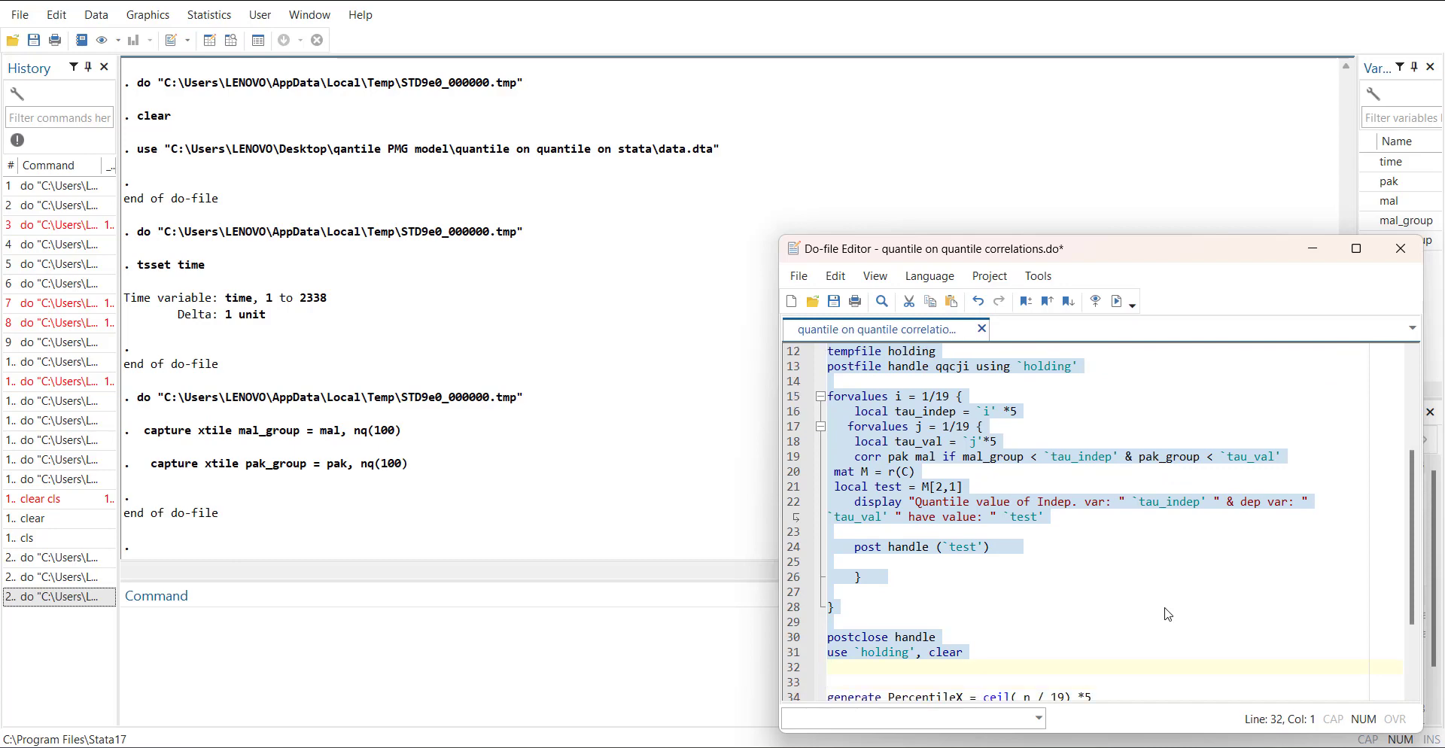
Step: Undo the accidental code edits and reselect the loop block, lines 11–31
{"action": "type", "text": "d"}
{"action": "key", "text": "ctrl+z"}
{"action": "key", "text": "ctrl+z"}
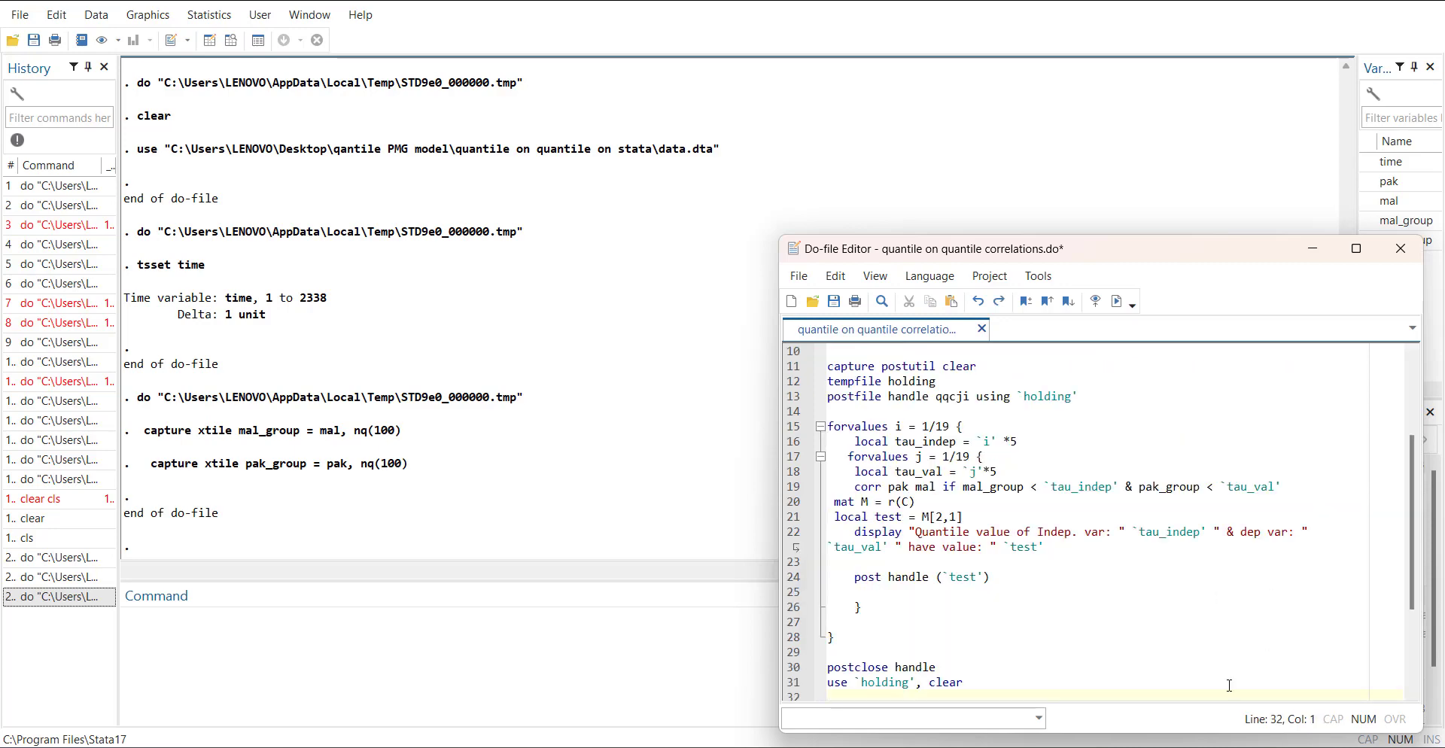
{"action": "left_click_drag", "start_coordinate": [990, 688], "coordinate": [802, 374]}
{"action": "type", "text": "c"}
{"action": "key", "text": "ctrl+z"}
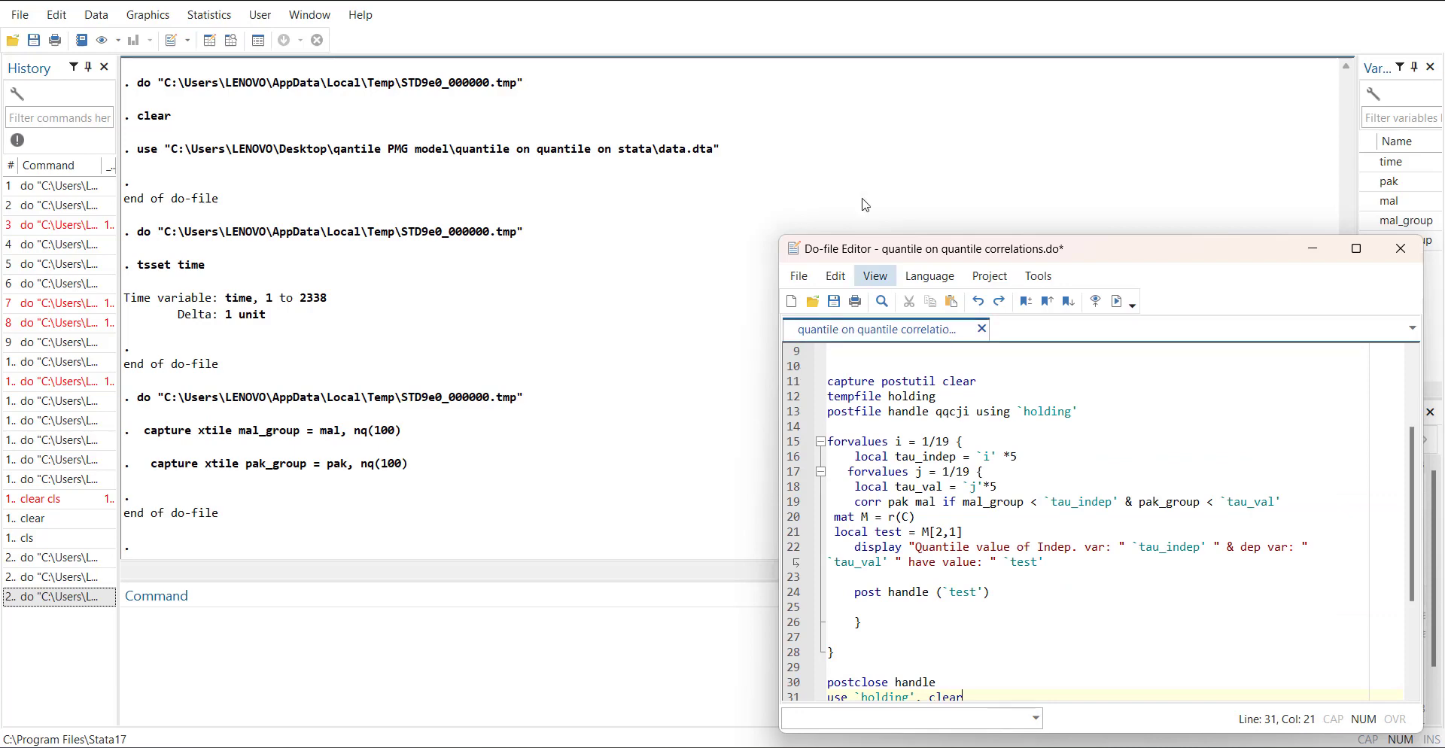
{"action": "left_click", "coordinate": [837, 363]}
{"action": "key", "text": "Down"}
{"action": "key", "text": "shift+Down"}
{"action": "key", "text": "shift+Down"}
{"action": "key", "text": "shift+Down"}
{"action": "key", "text": "shift+Down"}
{"action": "key", "text": "shift+Down"}
{"action": "key", "text": "shift+Down"}
{"action": "key", "text": "shift+Down"}
{"action": "key", "text": "shift+Down"}
{"action": "key", "text": "shift+Down"}
{"action": "key", "text": "shift+Down"}
{"action": "key", "text": "shift+Down"}
{"action": "key", "text": "shift+Down"}
{"action": "key", "text": "shift+Down"}
{"action": "key", "text": "shift+Down"}
{"action": "key", "text": "shift+Down"}
{"action": "key", "text": "shift+Down"}
{"action": "key", "text": "shift+Down"}
{"action": "key", "text": "shift+Down"}
{"action": "key", "text": "shift+Down"}
{"action": "key", "text": "shift+Down"}
{"action": "scroll", "coordinate": [1052, 506], "scroll_direction": "up", "scroll_amount": 4}
{"action": "scroll", "coordinate": [1051, 507], "scroll_direction": "down", "scroll_amount": 4}
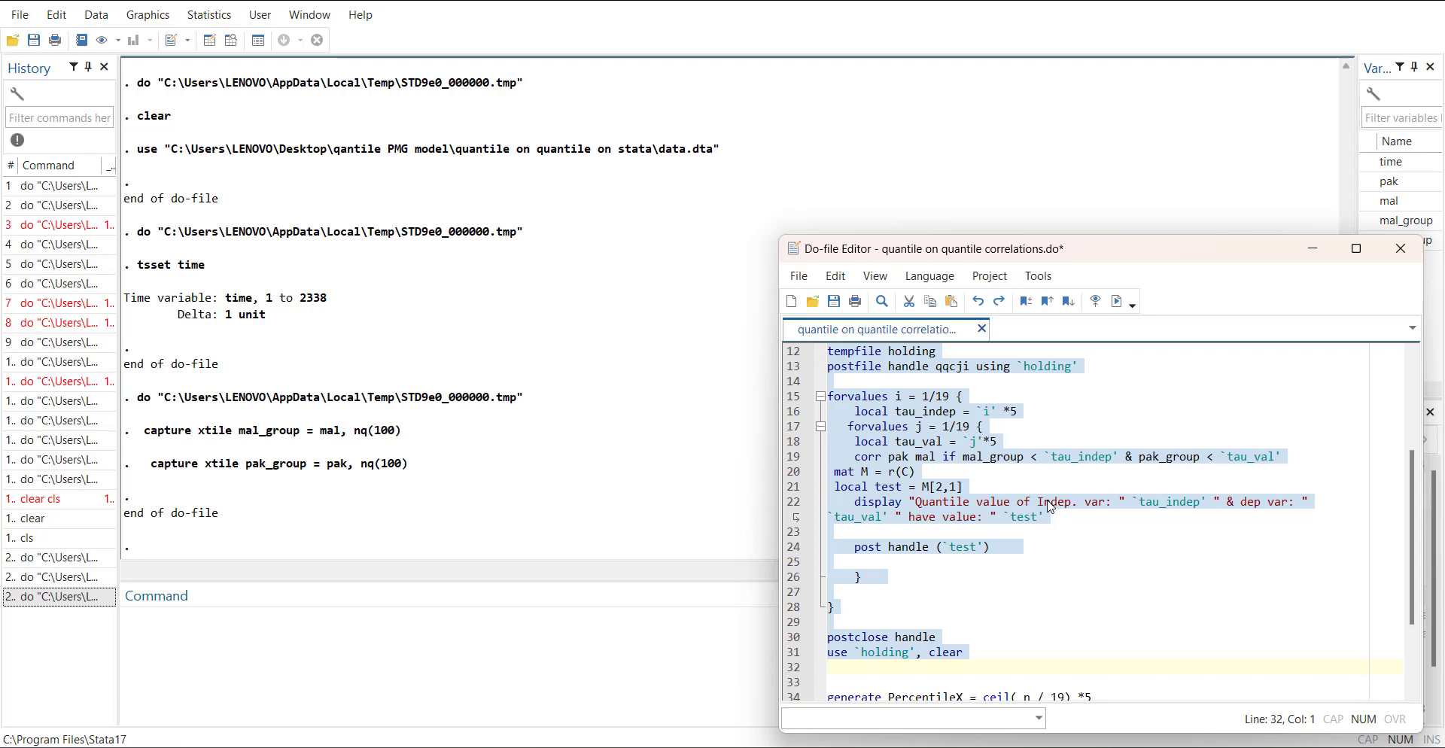
Step: Run the postfile correlation loop and review the printed quantile correlations
{"action": "key", "text": "ctrl+d"}
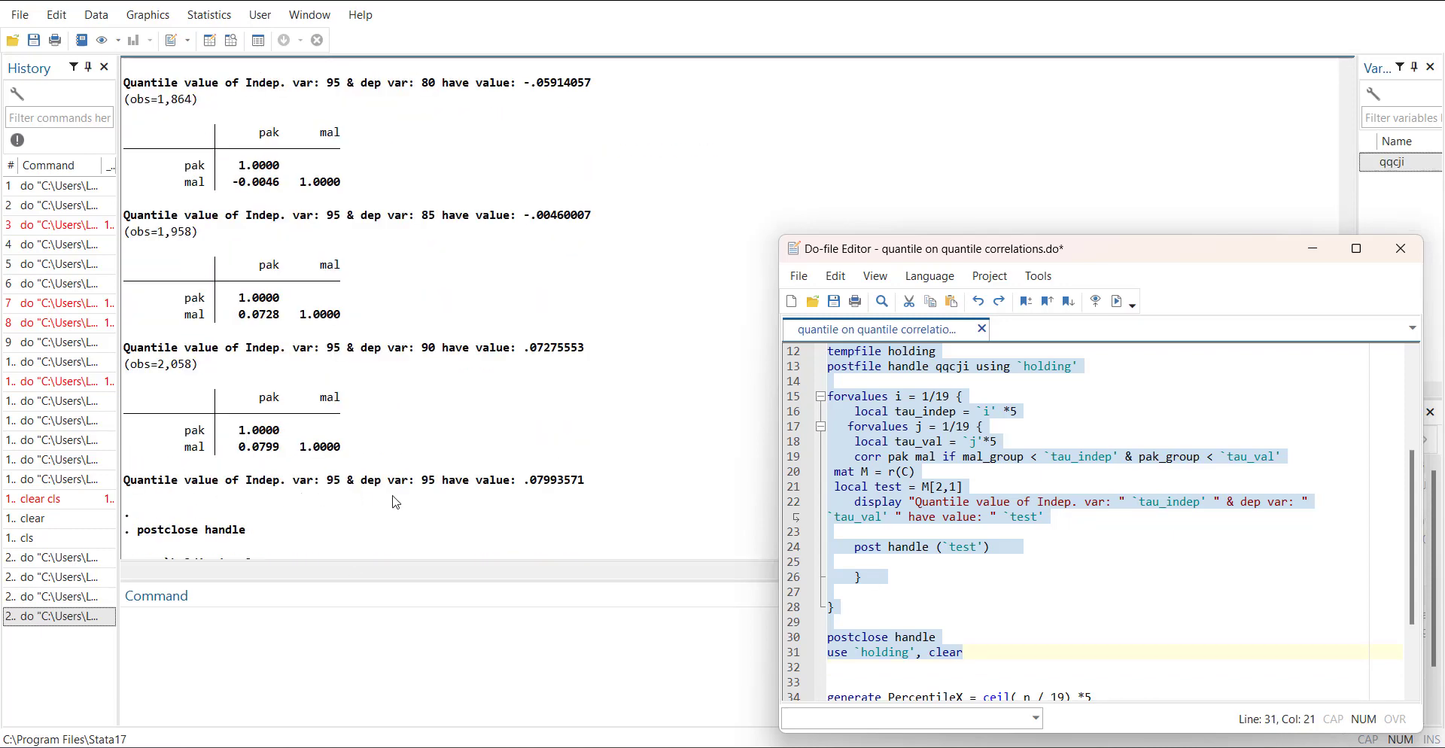
{"action": "scroll", "coordinate": [536, 374], "scroll_direction": "up", "scroll_amount": 20}
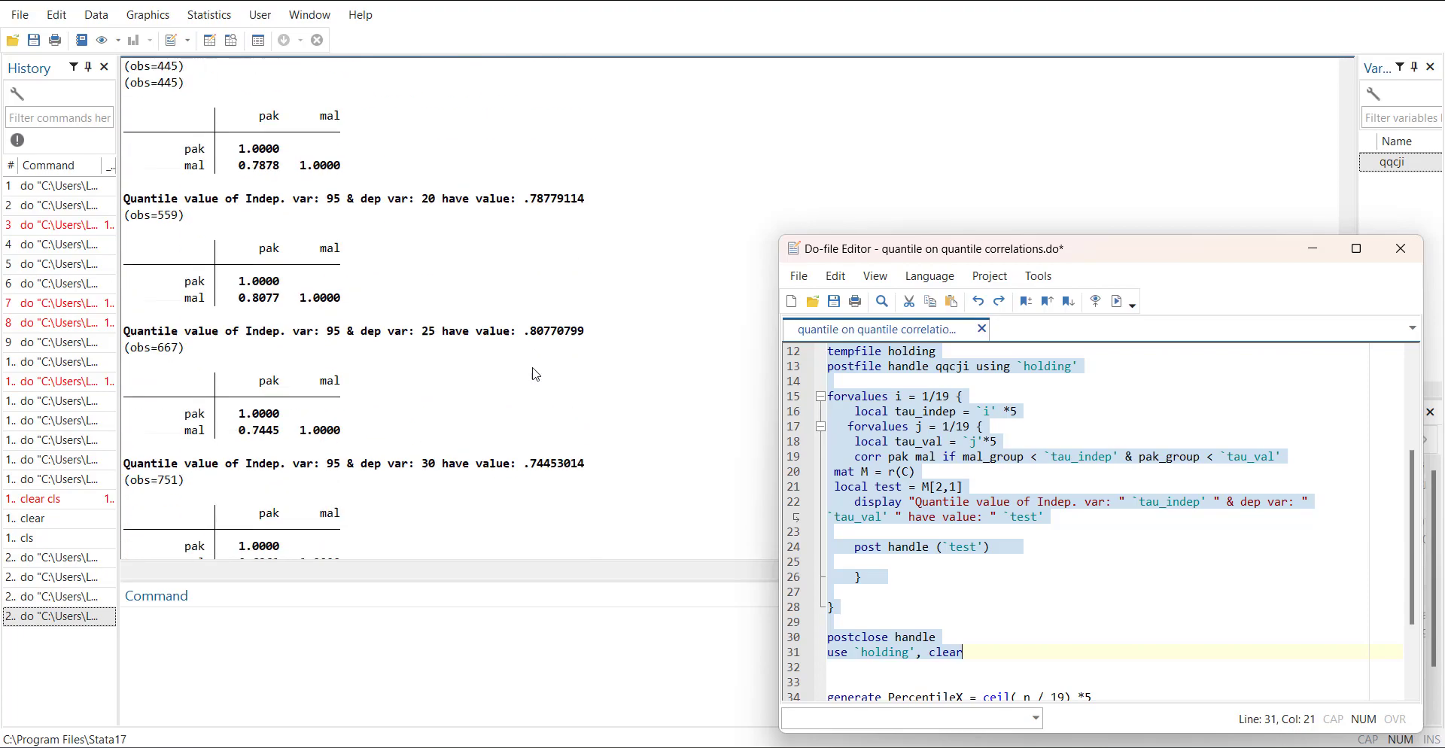
{"action": "scroll", "coordinate": [536, 374], "scroll_direction": "up", "scroll_amount": 20}
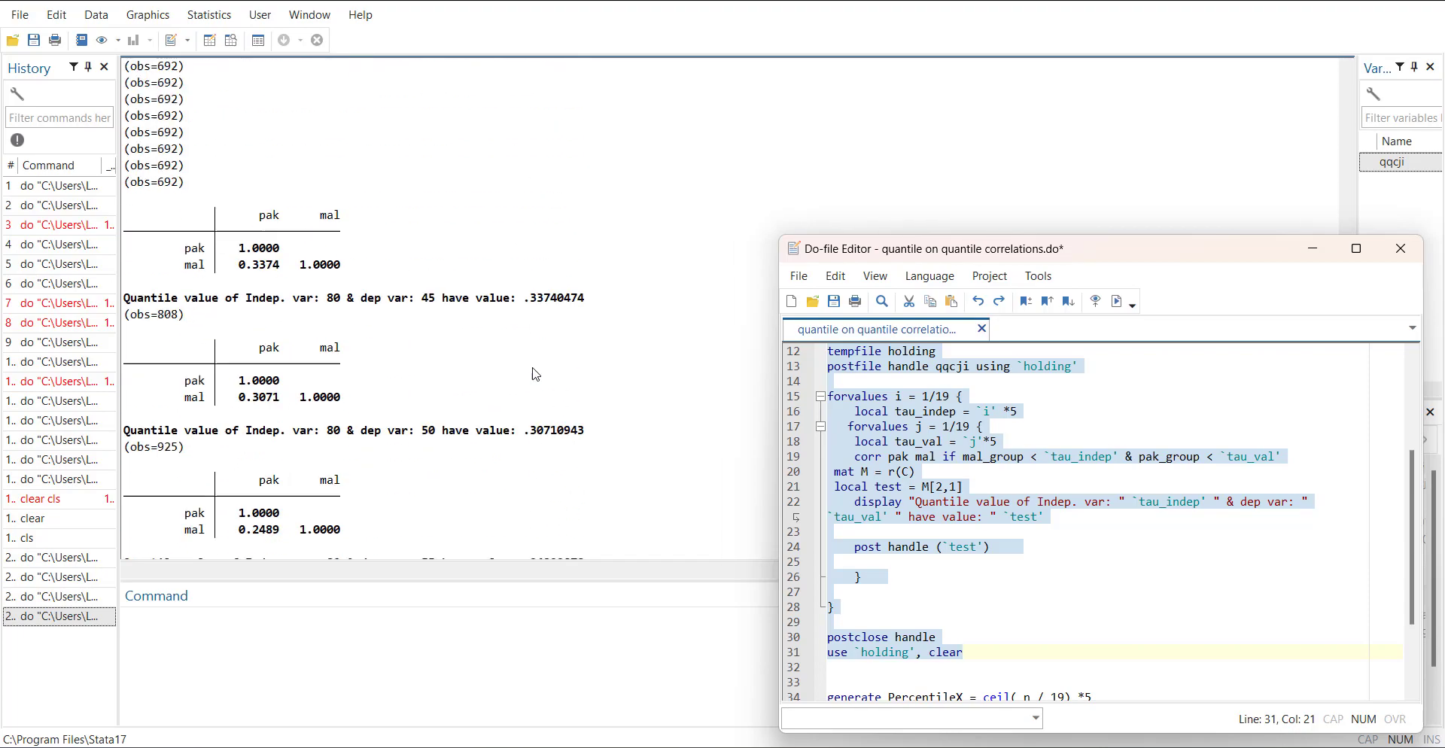
{"action": "scroll", "coordinate": [536, 374], "scroll_direction": "up", "scroll_amount": 20}
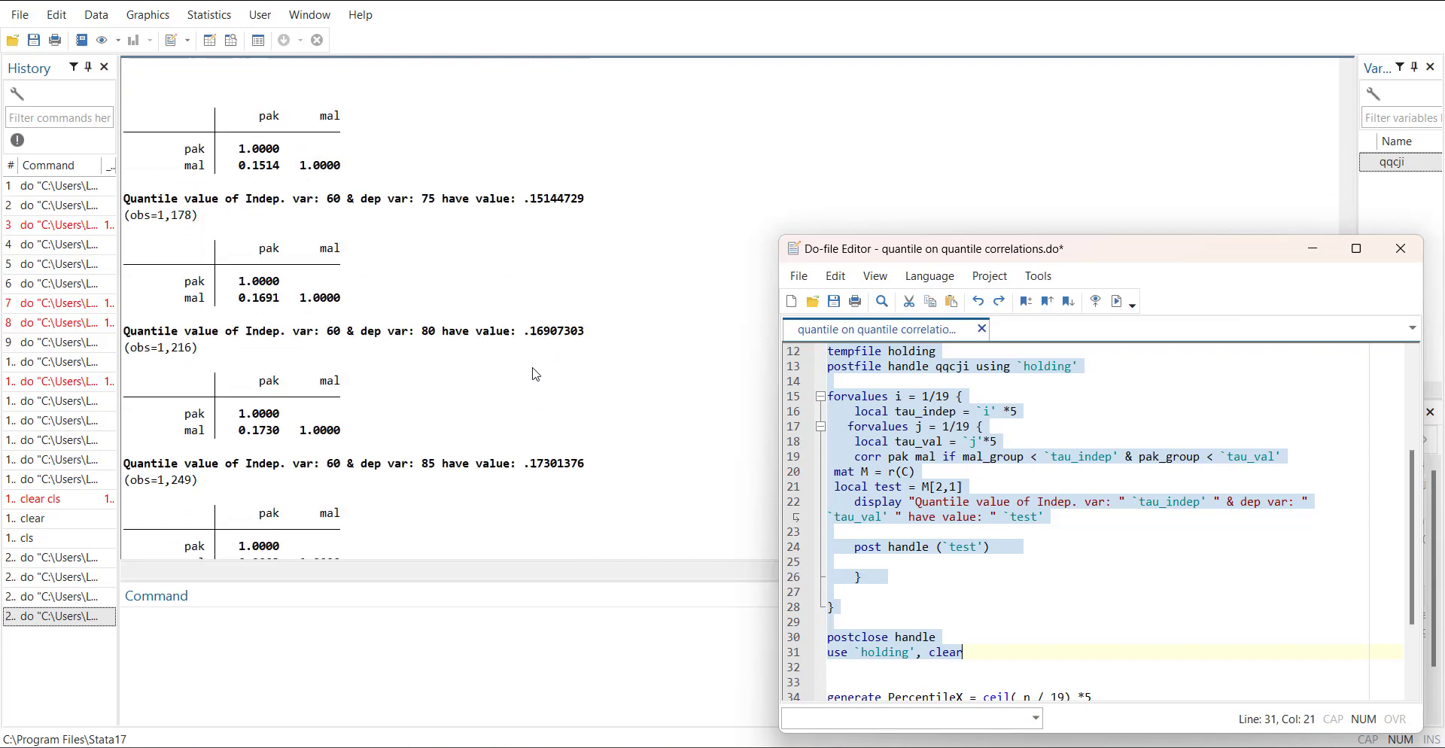
{"action": "scroll", "coordinate": [535, 374], "scroll_direction": "up", "scroll_amount": 20}
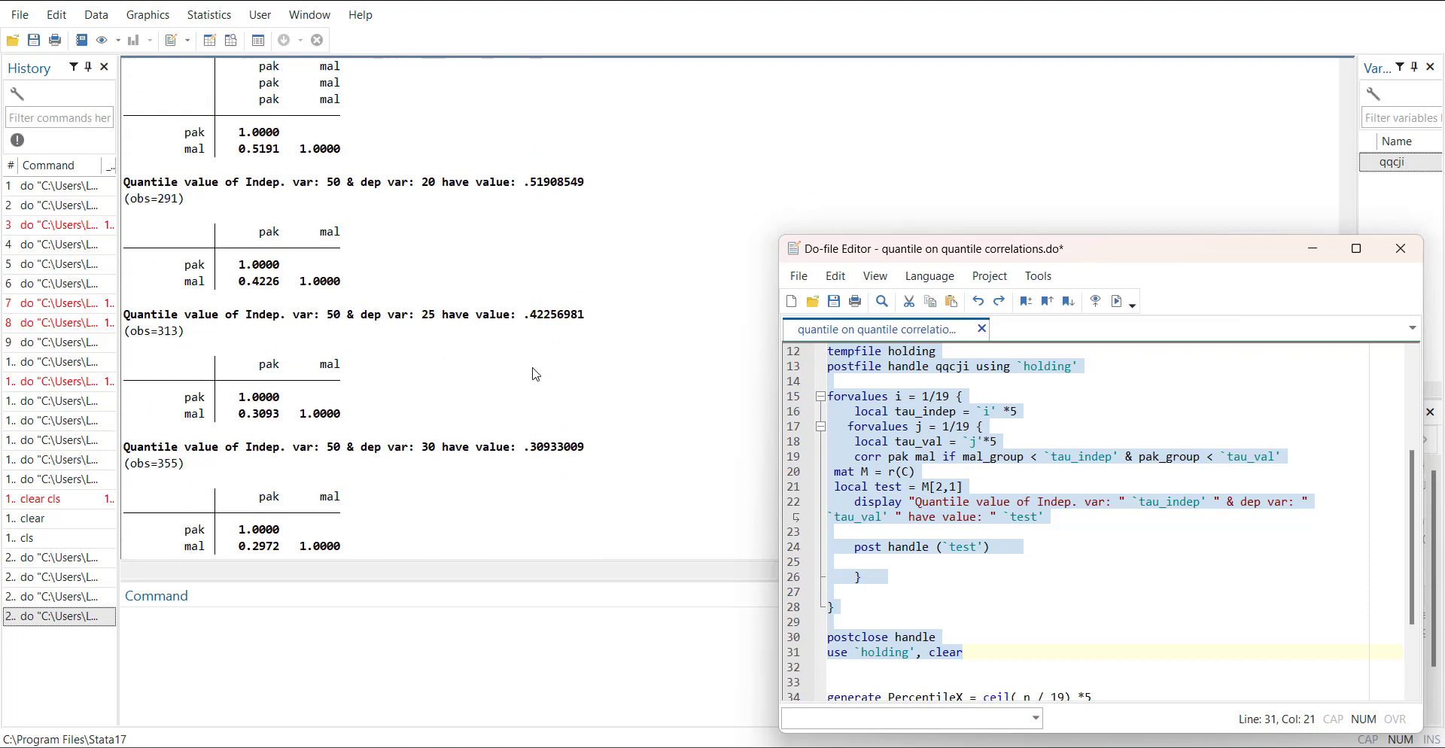
{"action": "scroll", "coordinate": [536, 374], "scroll_direction": "up", "scroll_amount": 20}
{"action": "scroll", "coordinate": [615, 474], "scroll_direction": "down", "scroll_amount": 20}
{"action": "scroll", "coordinate": [614, 474], "scroll_direction": "down", "scroll_amount": 20}
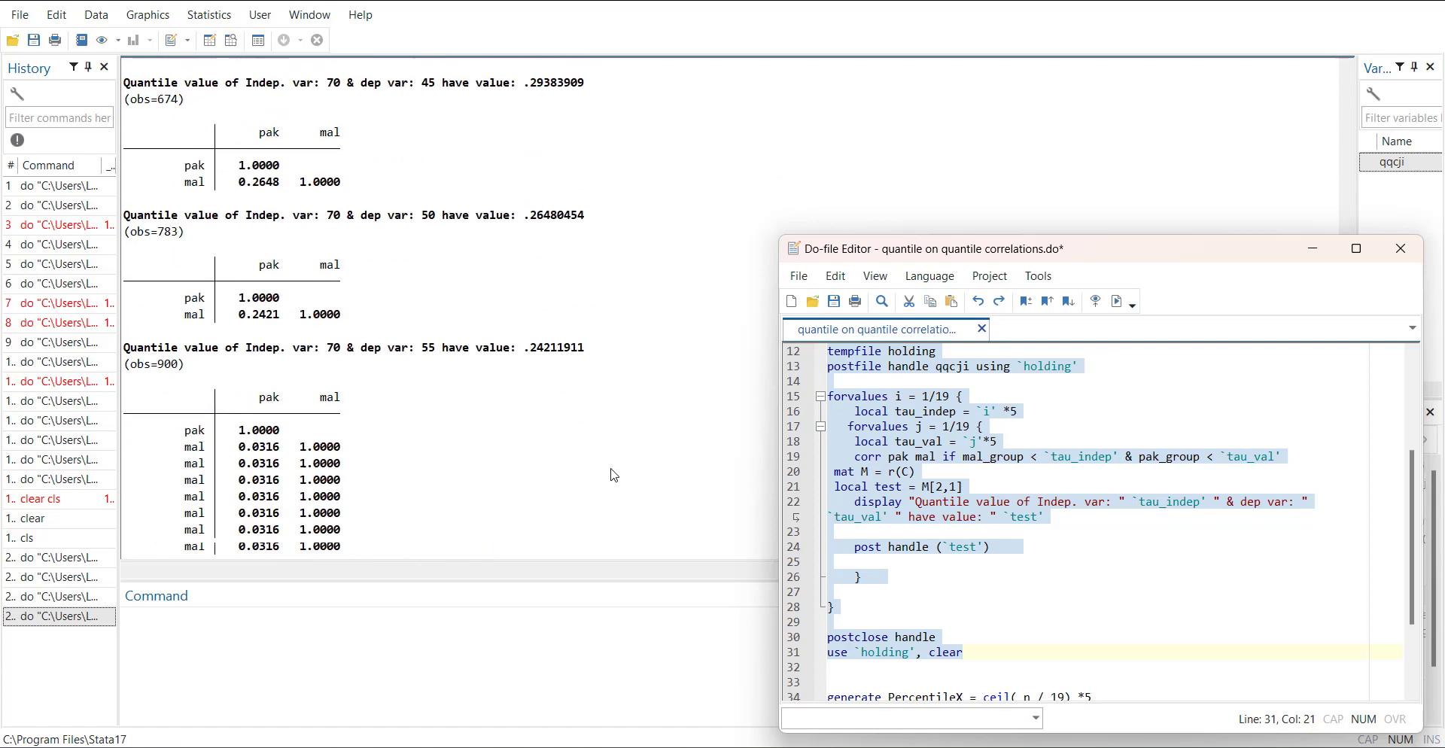
{"action": "scroll", "coordinate": [615, 475], "scroll_direction": "down", "scroll_amount": 20}
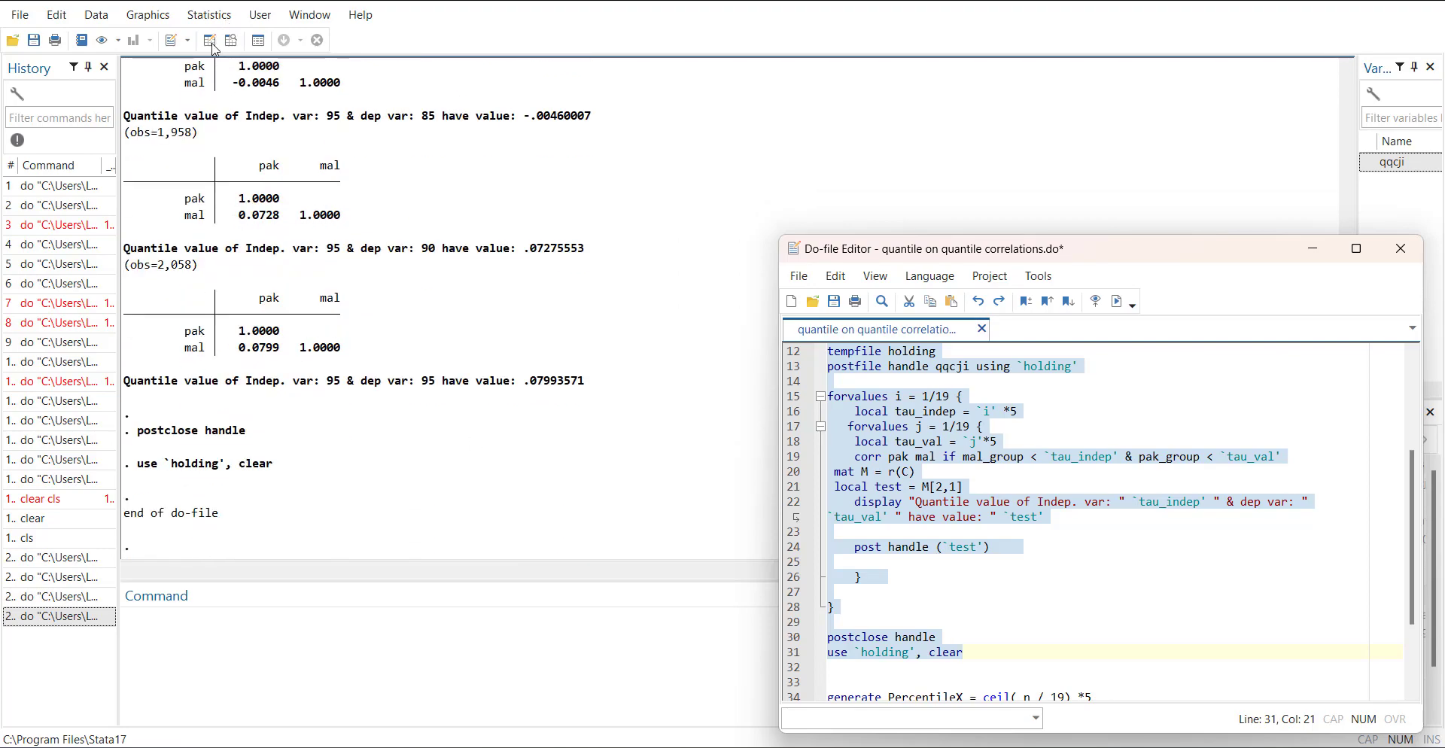
Step: Check the 361 qqcji values in the Data Editor, then close it
{"action": "left_click", "coordinate": [215, 43]}
{"action": "scroll", "coordinate": [186, 535], "scroll_direction": "down", "scroll_amount": 20}
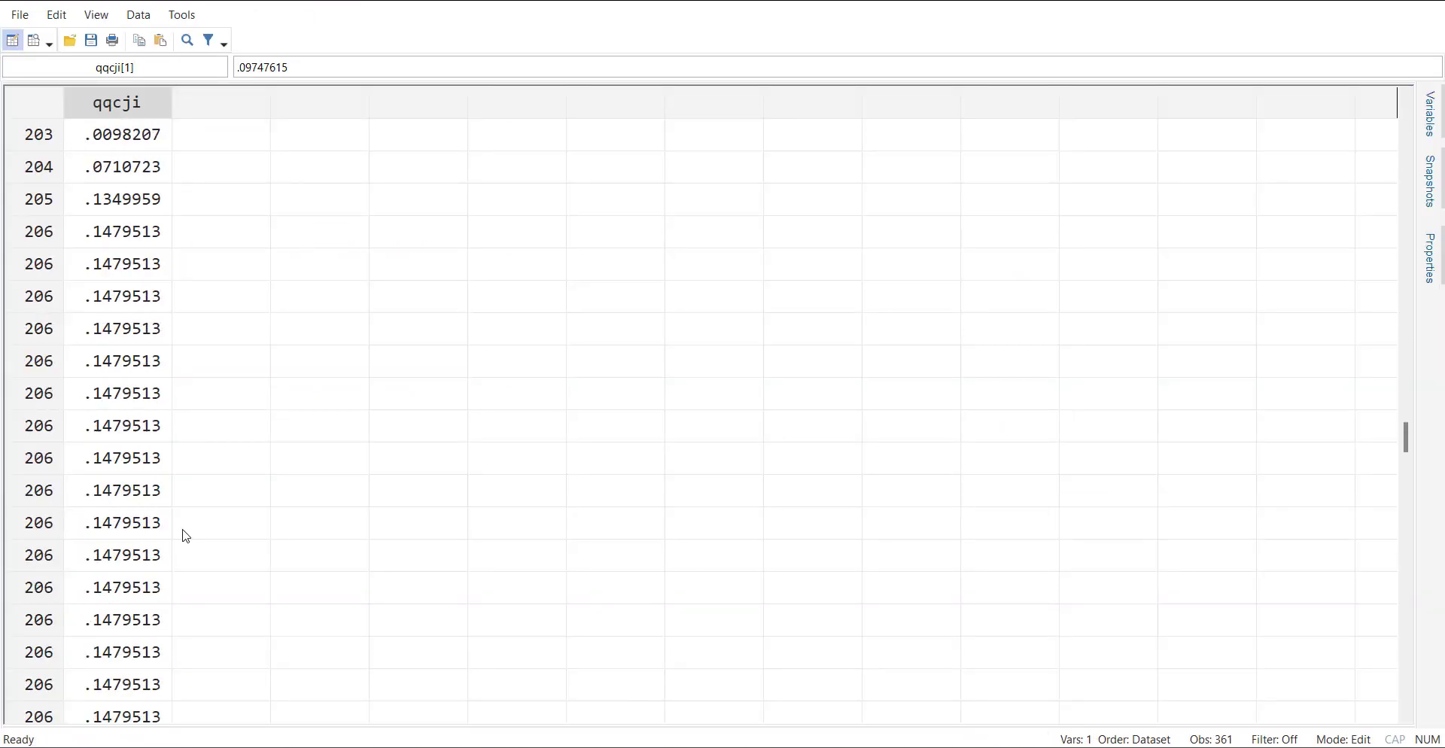
{"action": "scroll", "coordinate": [186, 535], "scroll_direction": "down", "scroll_amount": 3}
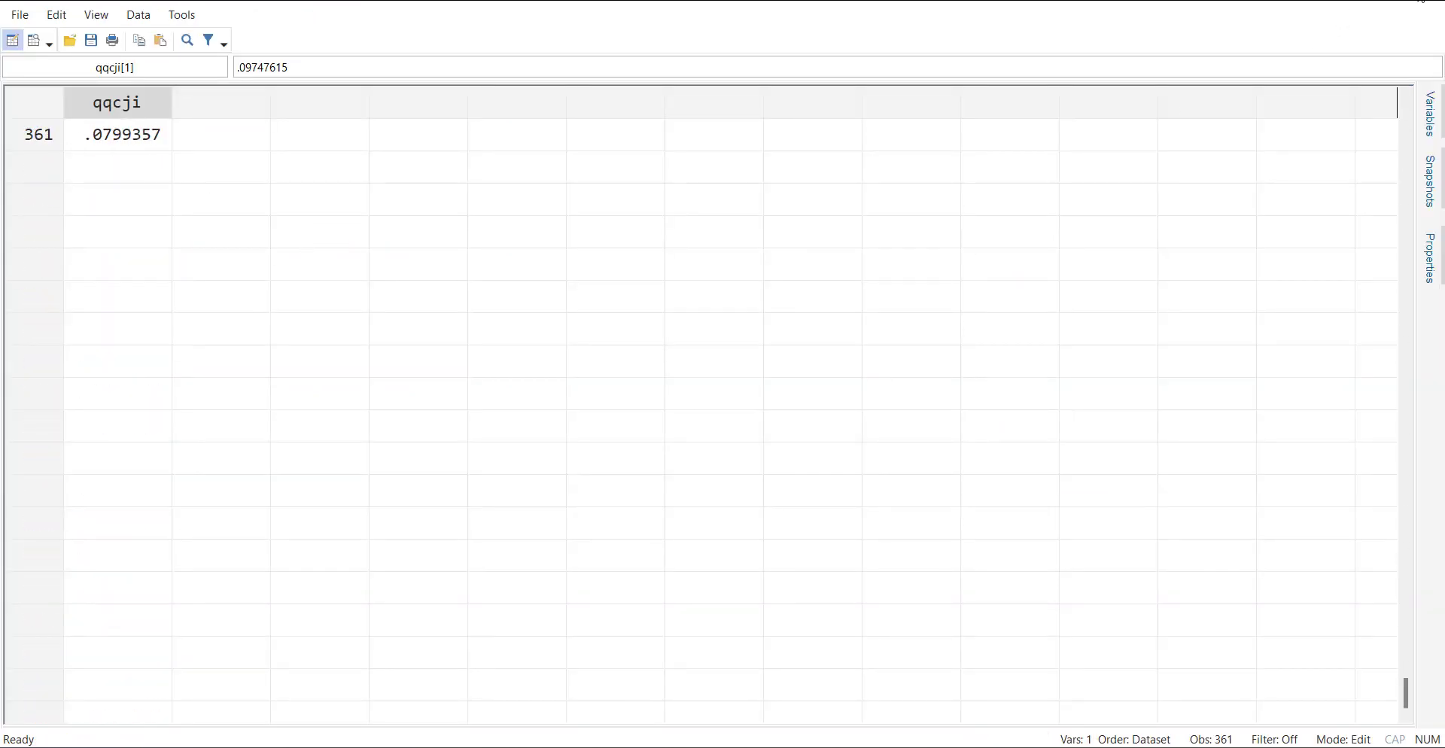
{"action": "key", "text": "alt+Tab"}
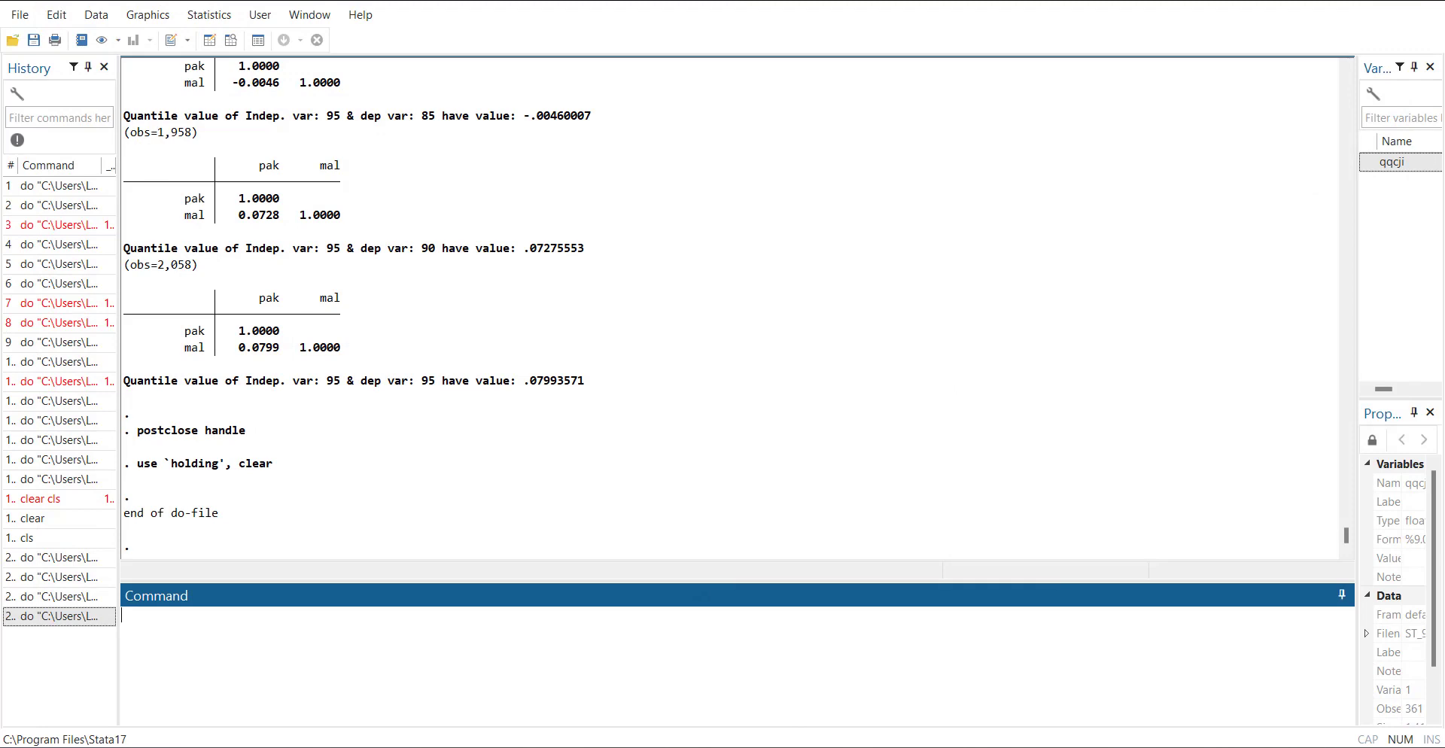
Step: Run lines 34–37 to create PercentileX, obs_in_group, PercentileY and QuantileCorr
{"action": "left_click", "coordinate": [978, 645]}
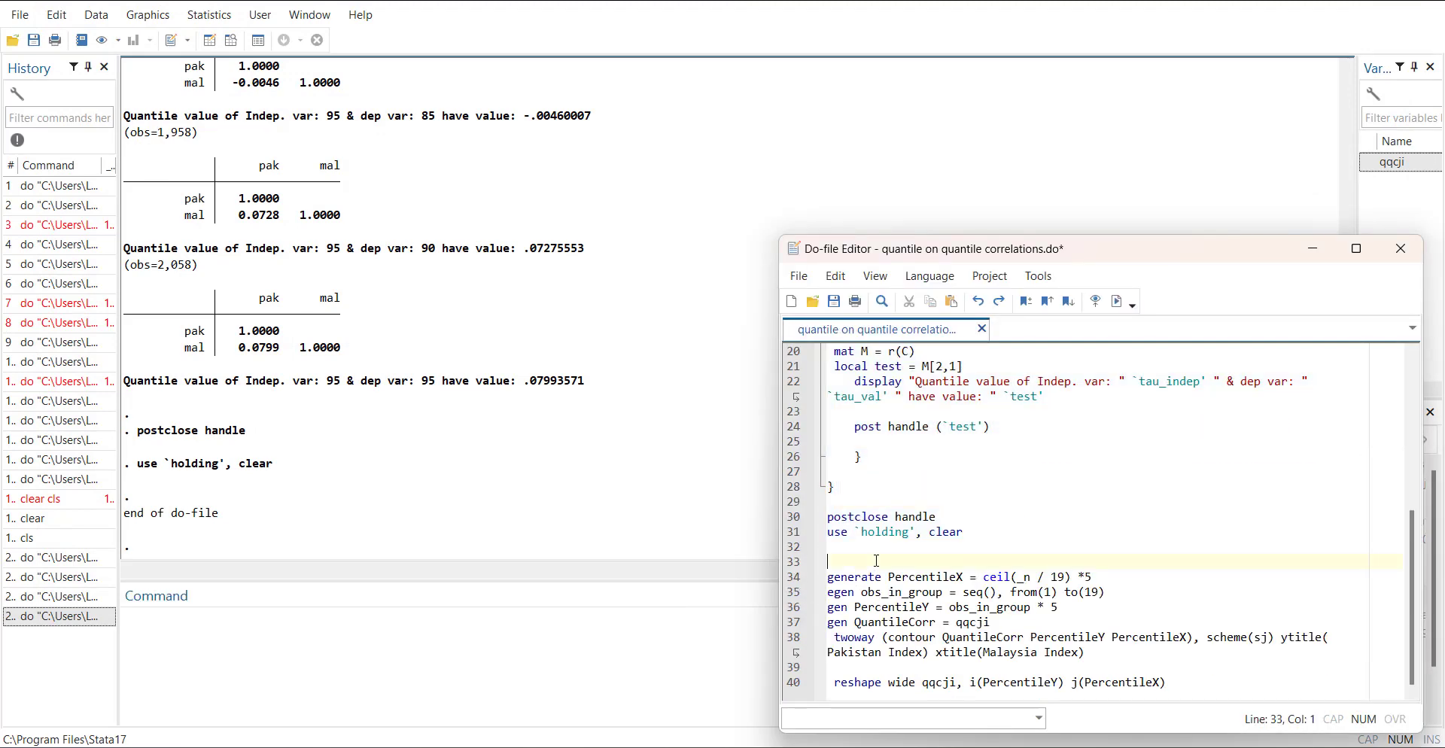
{"action": "key", "text": "Right"}
{"action": "key", "text": "Down"}
{"action": "key", "text": "Down"}
{"action": "key", "text": "shift+Down"}
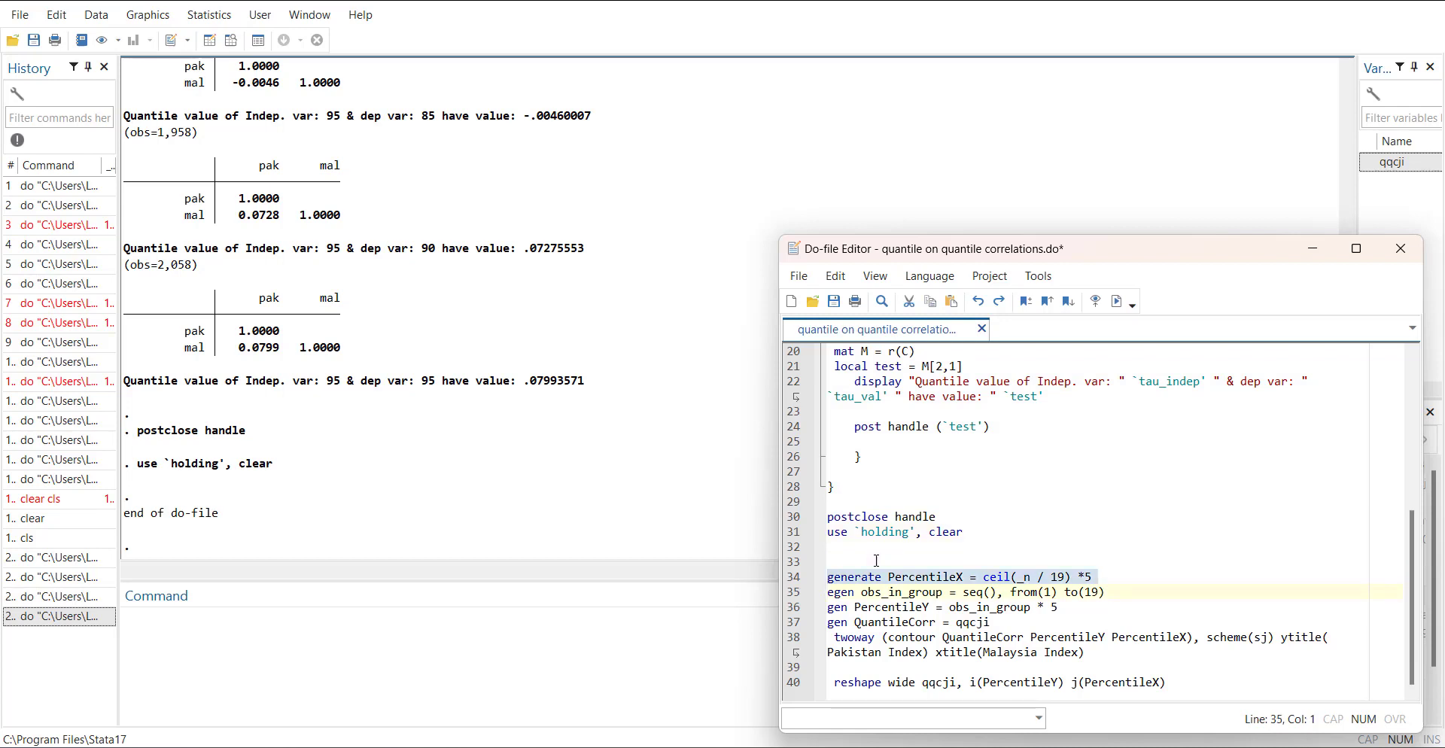
{"action": "key", "text": "shift+Down"}
{"action": "key", "text": "shift+Down"}
{"action": "key", "text": "shift+Down"}
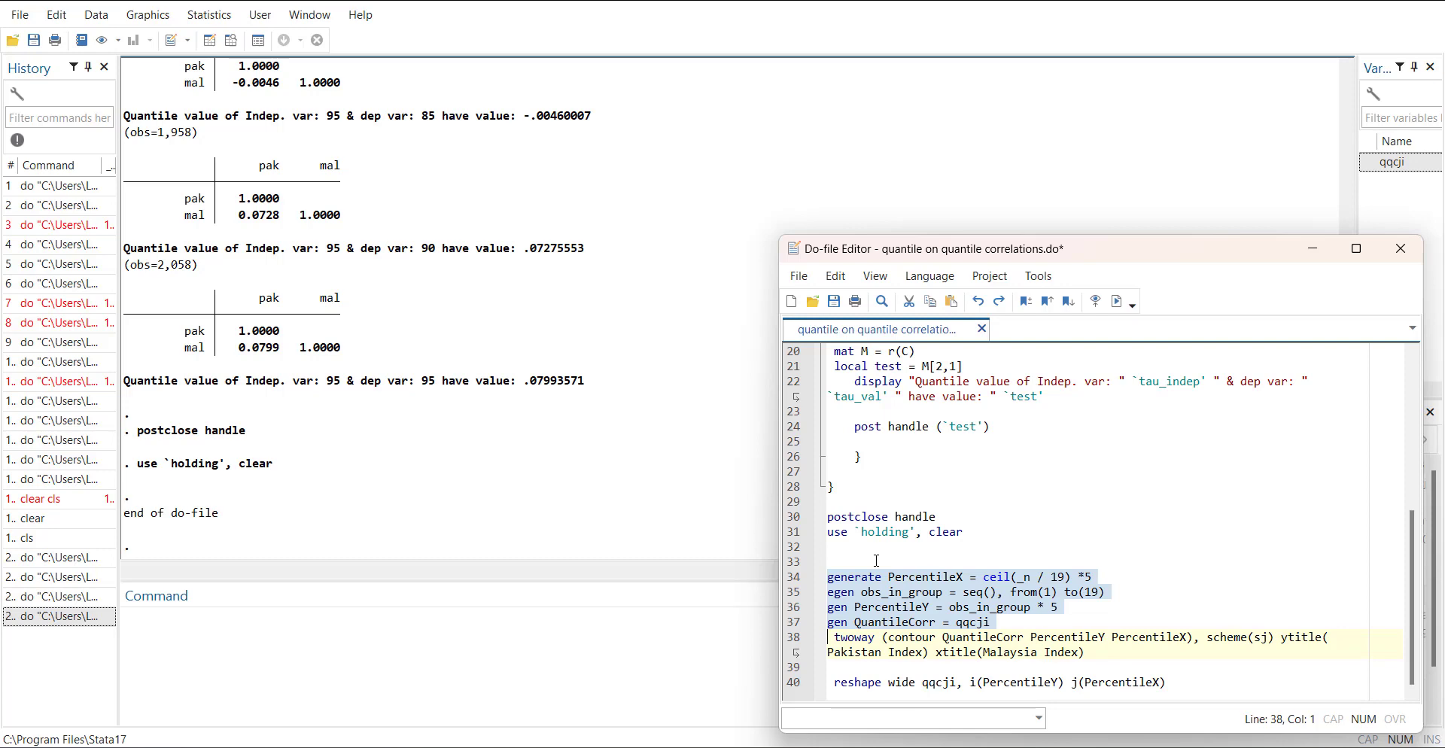
{"action": "key", "text": "ctrl+d"}
Step: Inspect the four new variables beside qqcji in the Data Editor, then close it
{"action": "left_click", "coordinate": [194, 50]}
{"action": "left_click", "coordinate": [210, 41]}
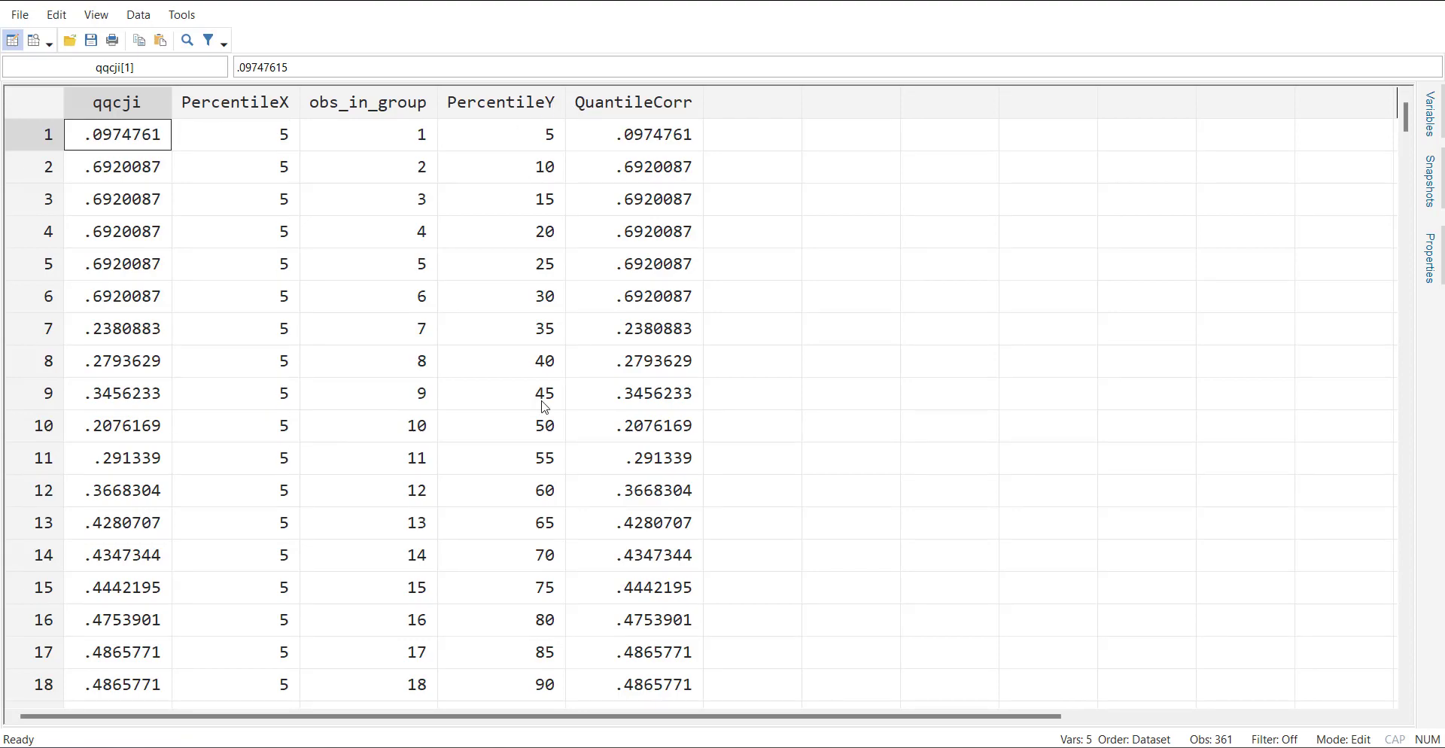
{"action": "scroll", "coordinate": [542, 399], "scroll_direction": "down", "scroll_amount": 17}
{"action": "scroll", "coordinate": [542, 497], "scroll_direction": "up", "scroll_amount": 6}
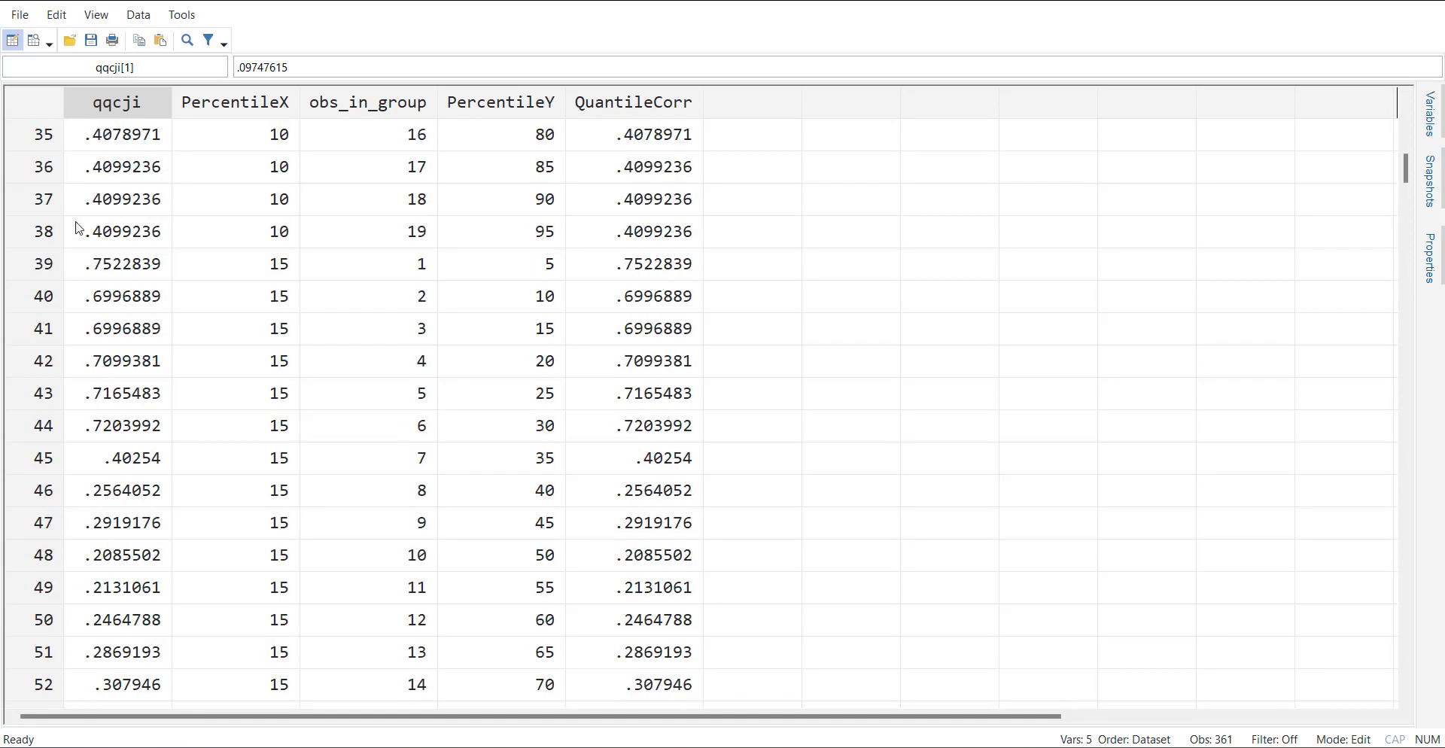
{"action": "key", "text": "alt+F4"}
Step: Run line 38's twoway contour of QuantileCorr by PercentileY and PercentileX
{"action": "mouse_move", "coordinate": [888, 747]}
{"action": "left_click", "coordinate": [990, 677]}
{"action": "left_click", "coordinate": [793, 651]}
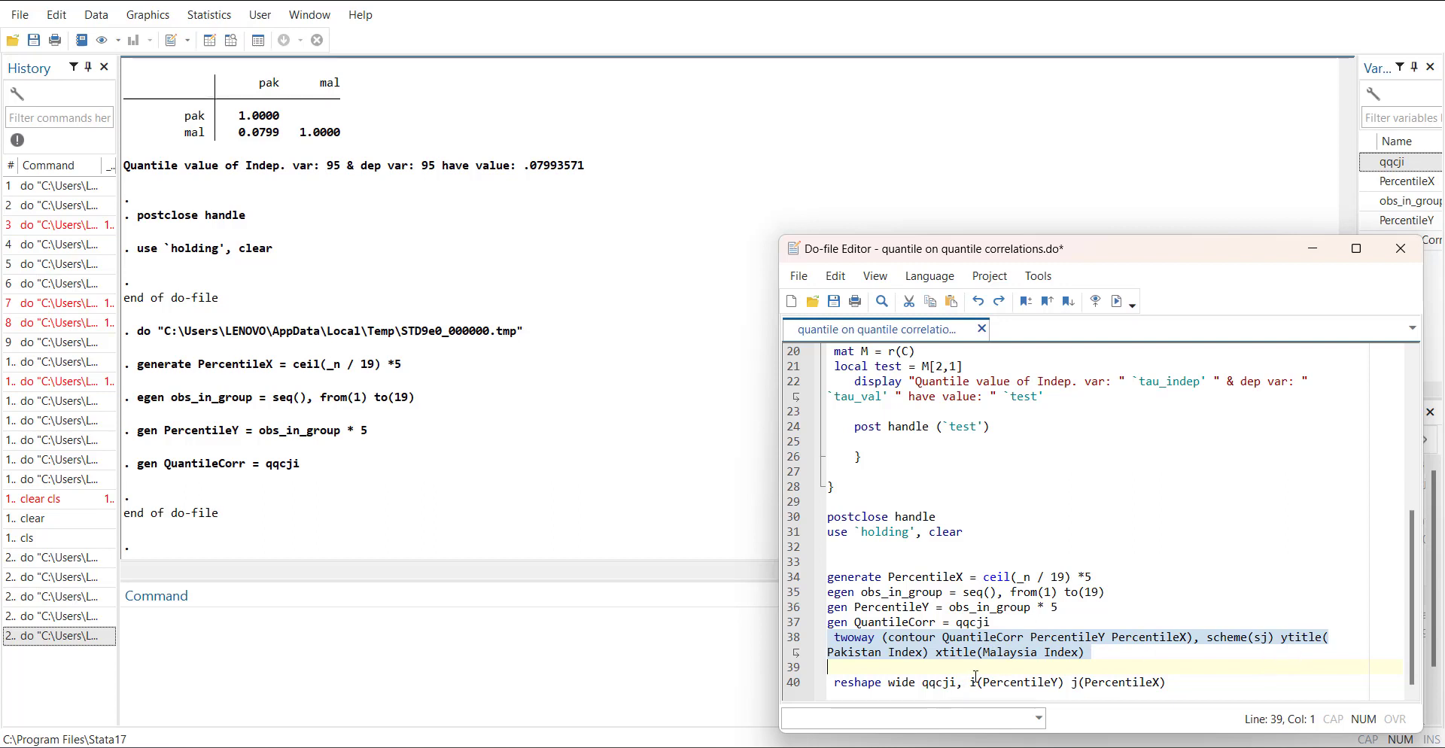
{"action": "key", "text": "ctrl+d"}
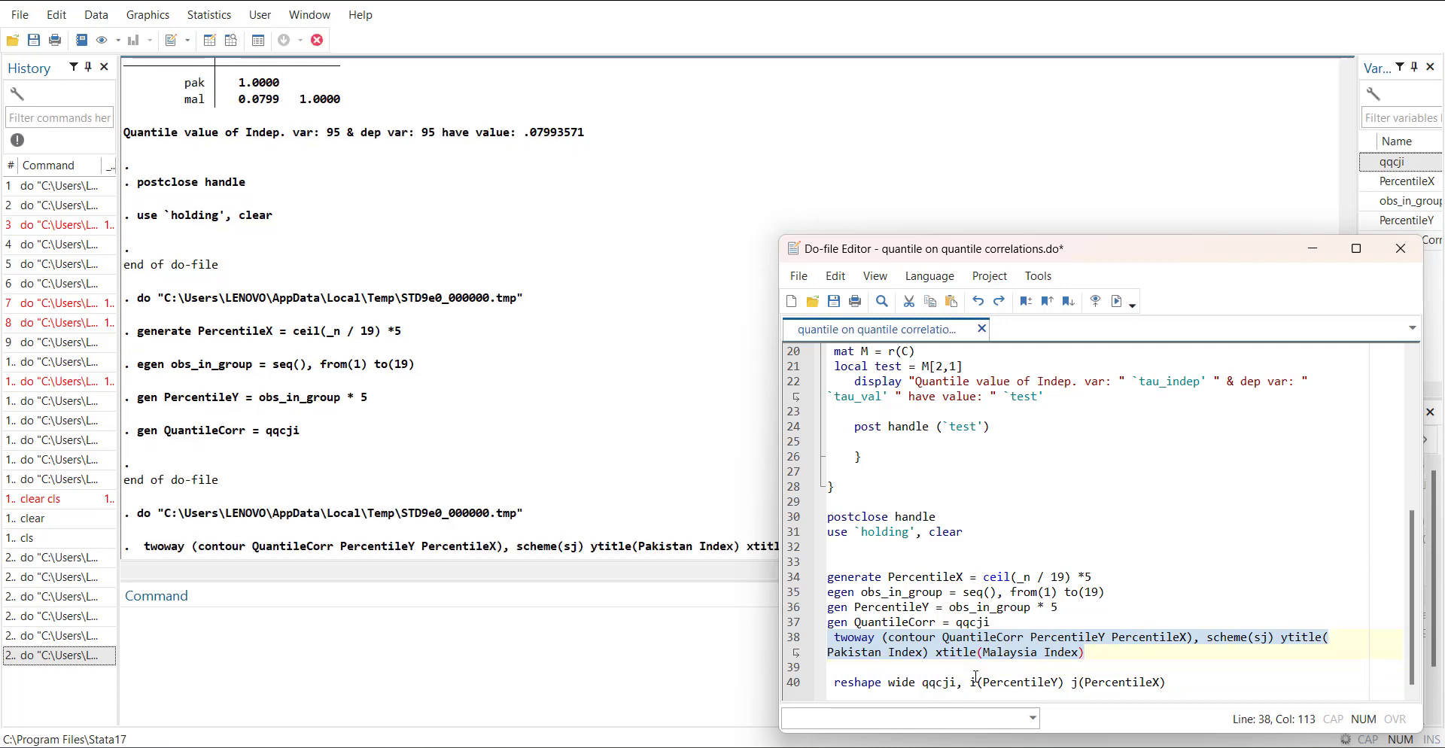